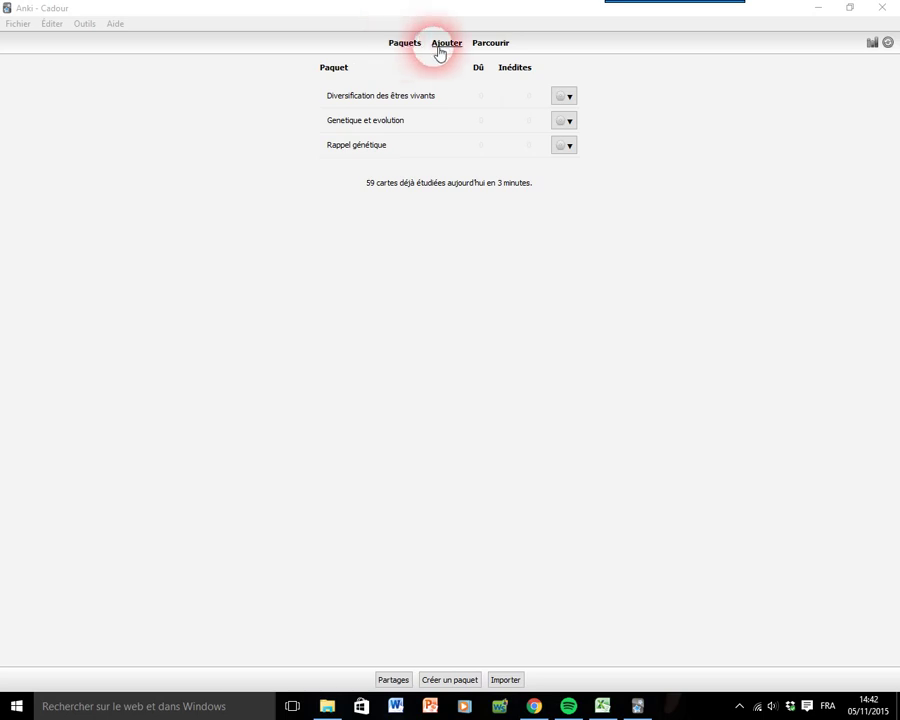
- Start adding a new note and create a deck named Test1 as its destination
left_click(449, 45)
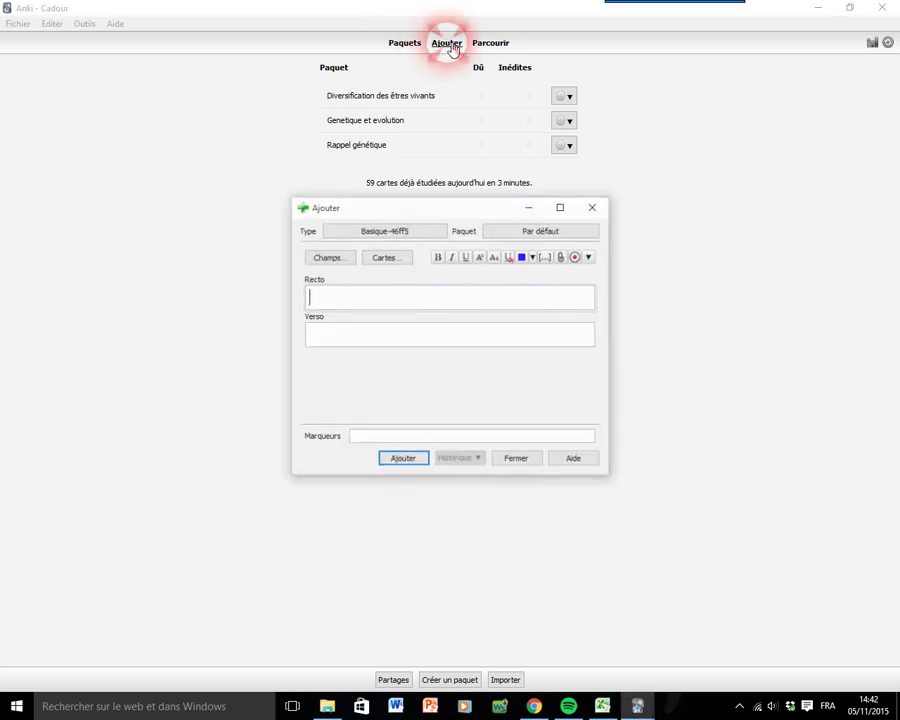
left_click(532, 231)
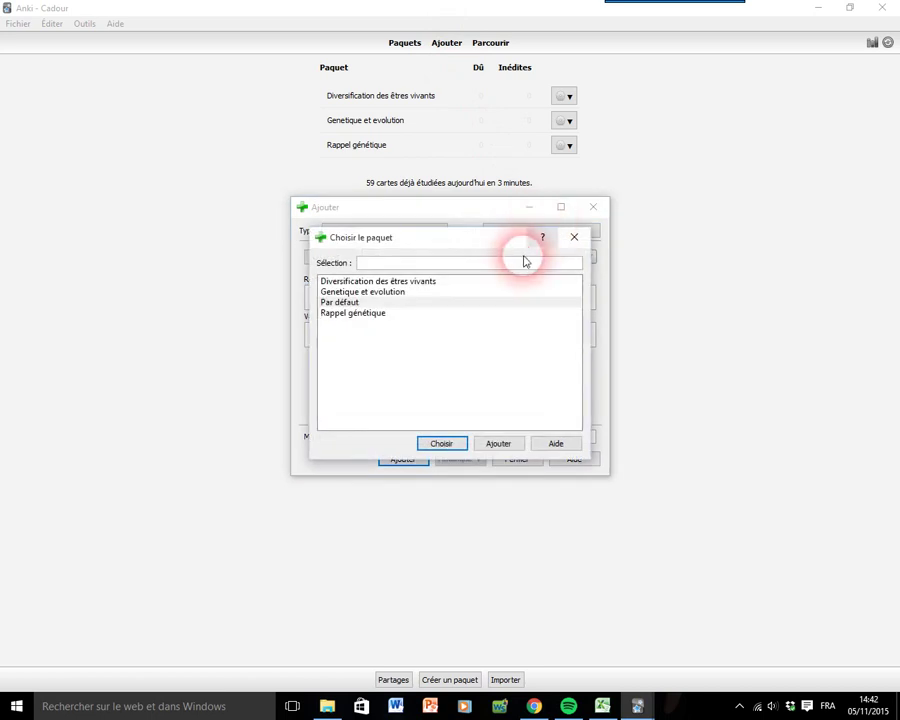
type("Test1")
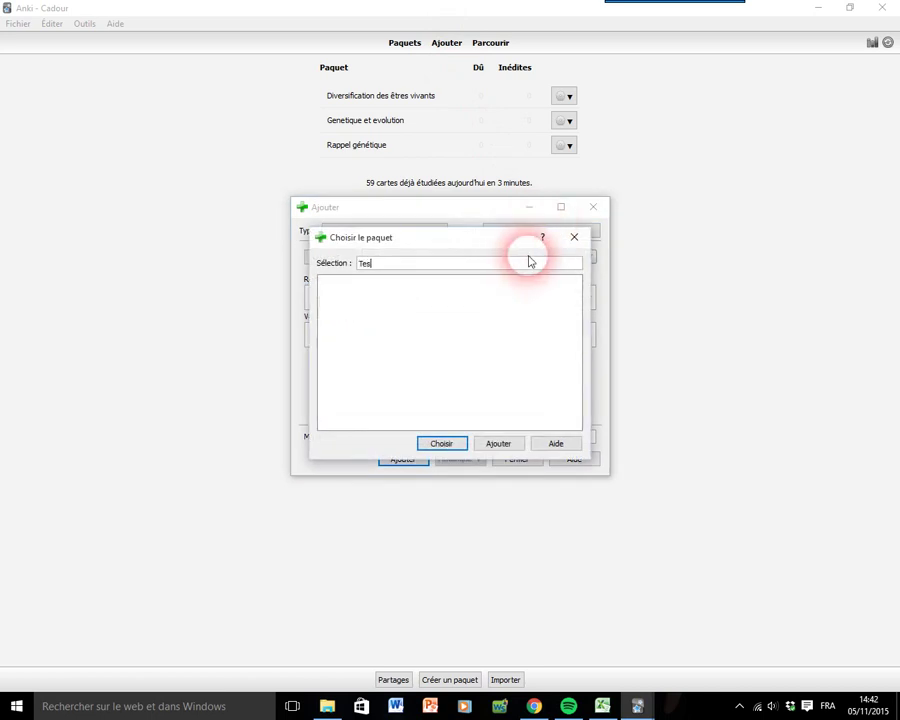
left_click(436, 443)
left_click(450, 367)
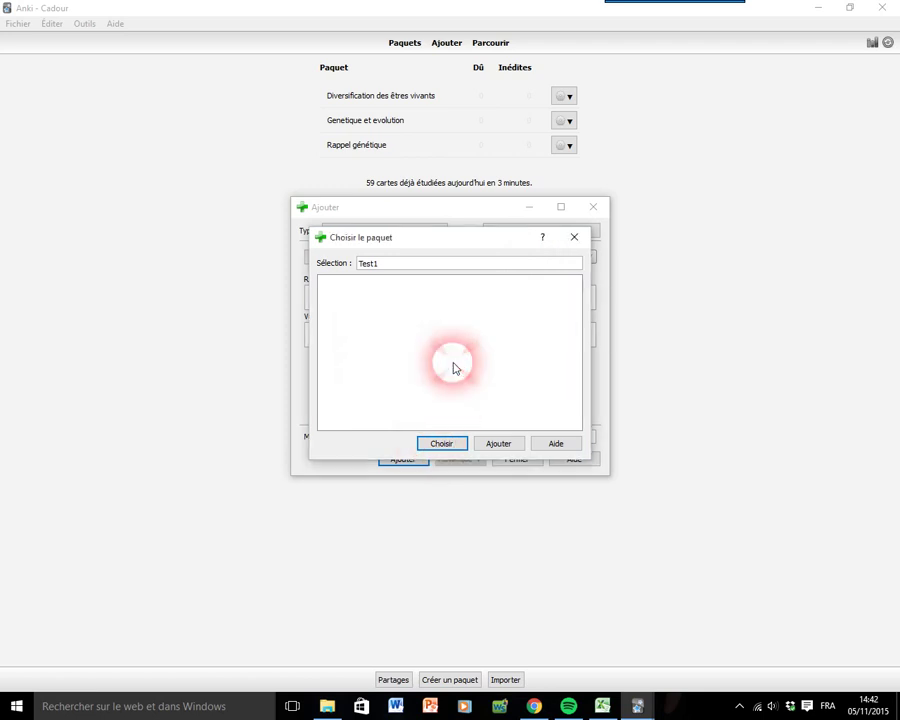
left_click(444, 446)
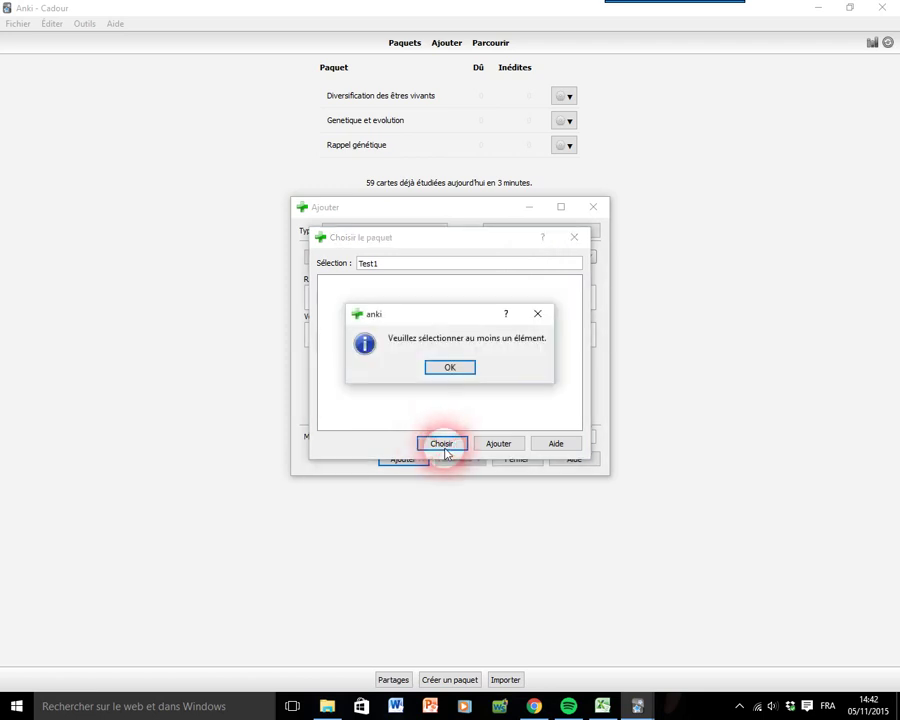
left_click(445, 366)
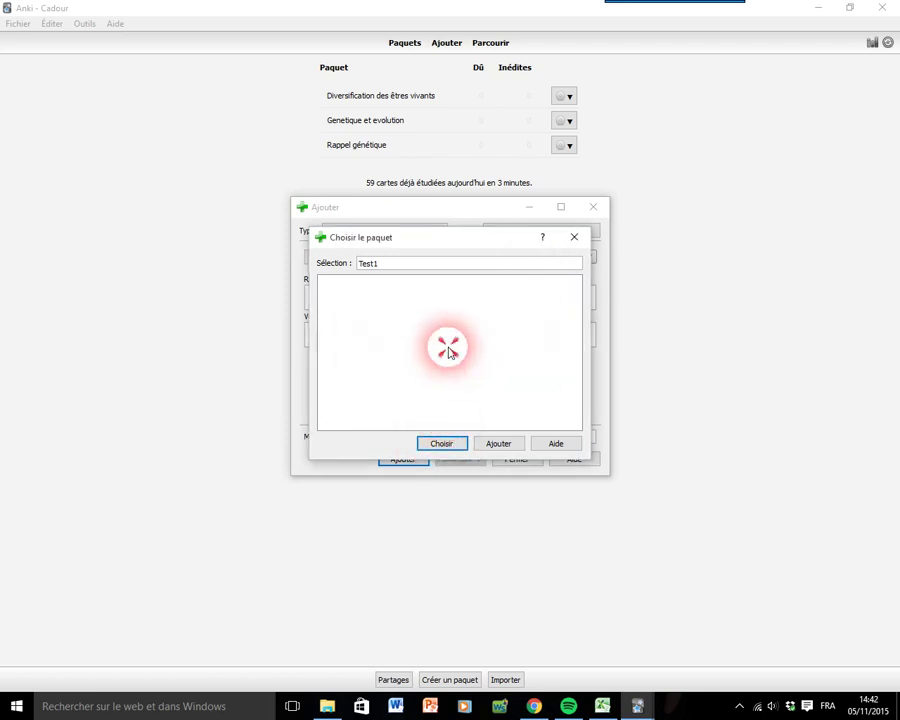
left_click(480, 448)
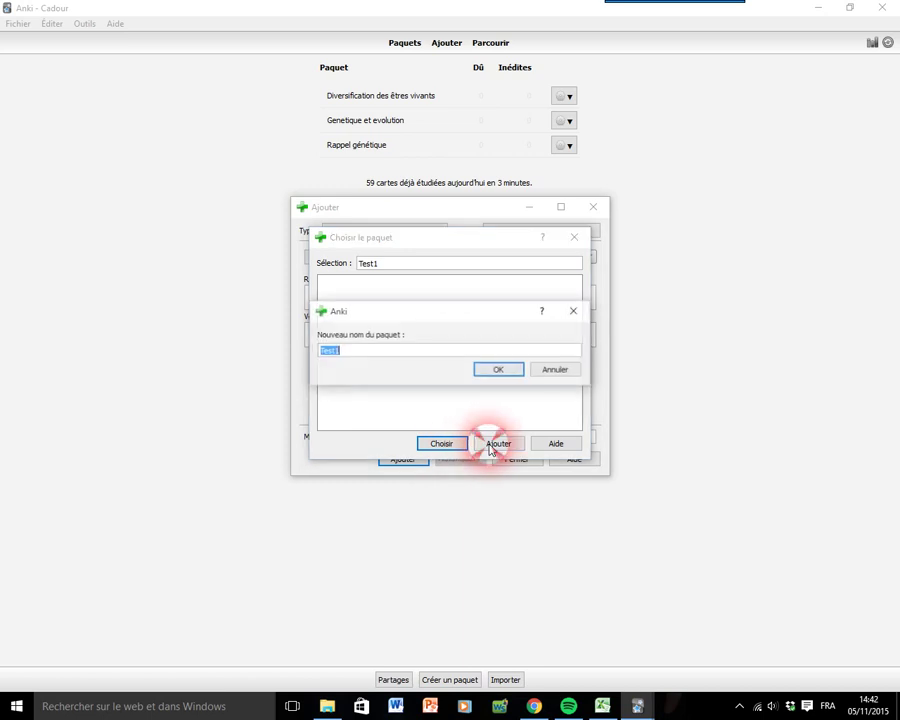
left_click(488, 370)
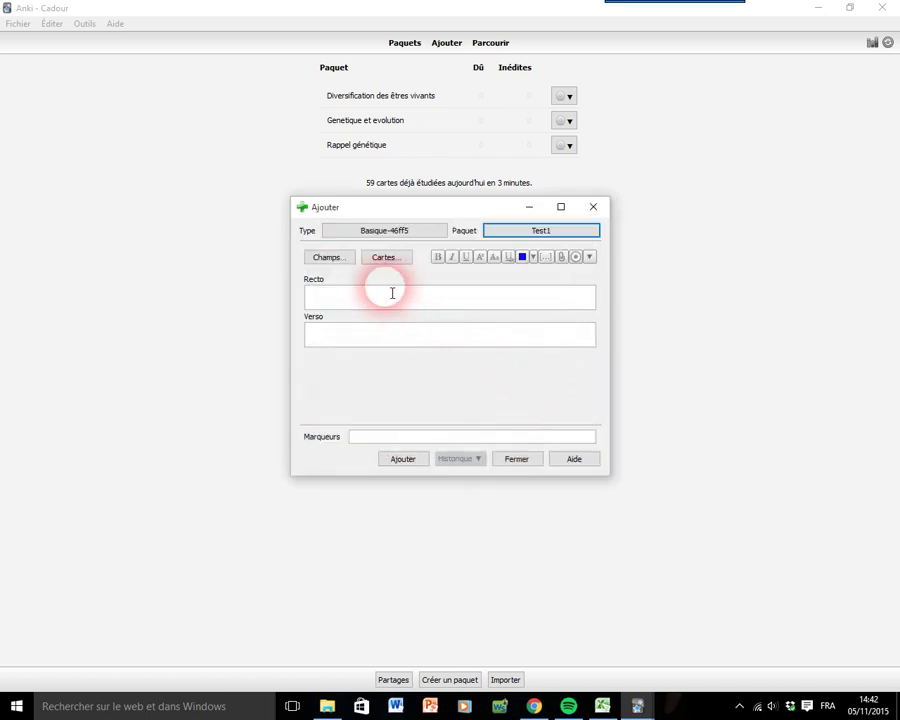
- Add a card with "Qui c'est les plus forts ?" as Recto and "C'est les élèves de" plus the namesake's name as Verso
left_click(318, 298)
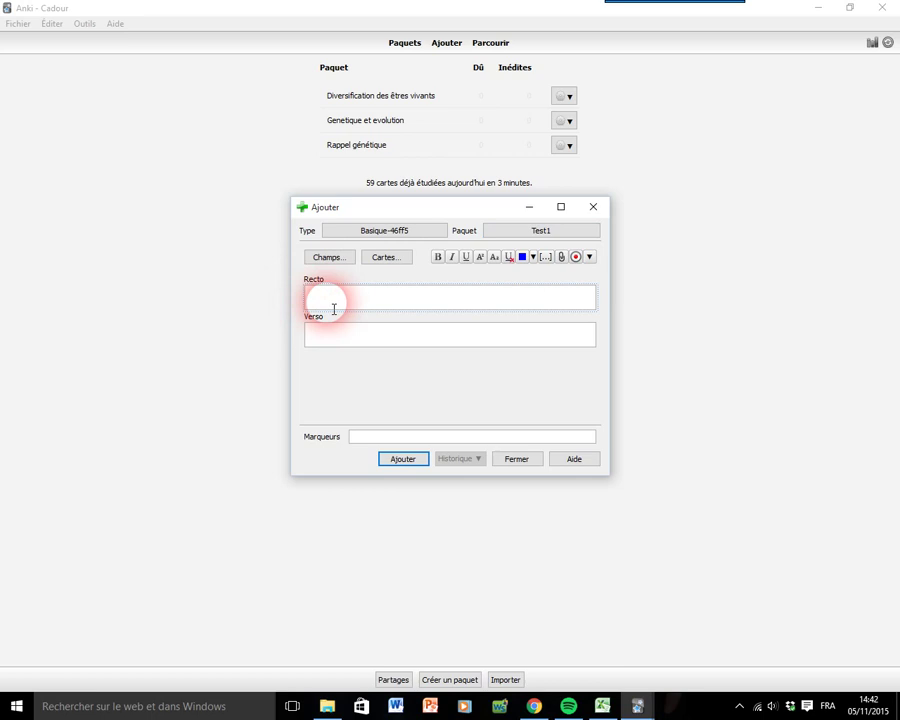
left_click(326, 332)
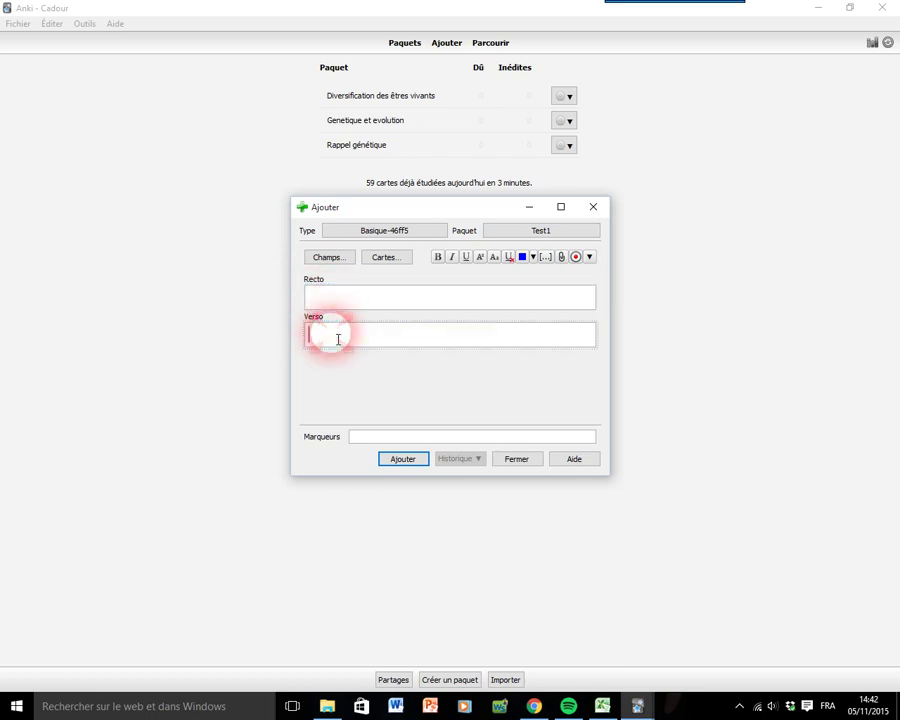
left_click(349, 297)
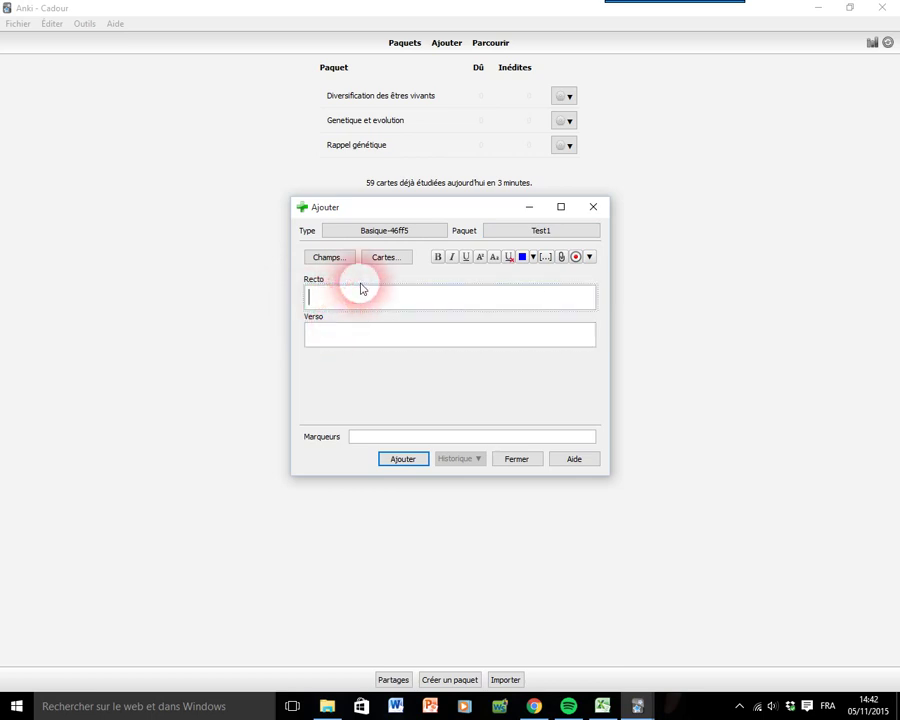
type("Qui c'est les plus")
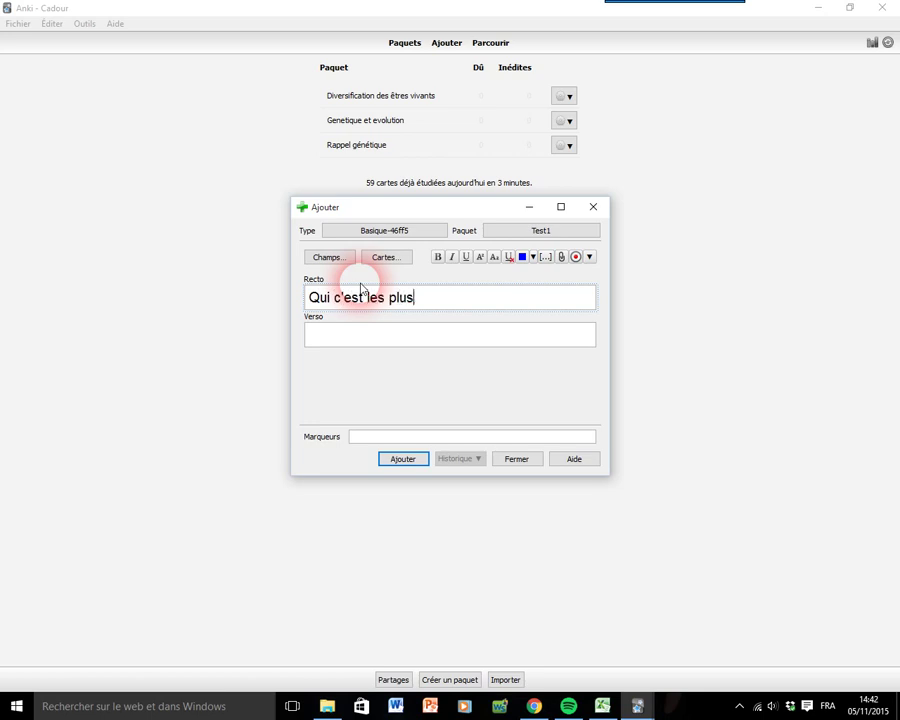
type(" forts ?")
key("Tab")
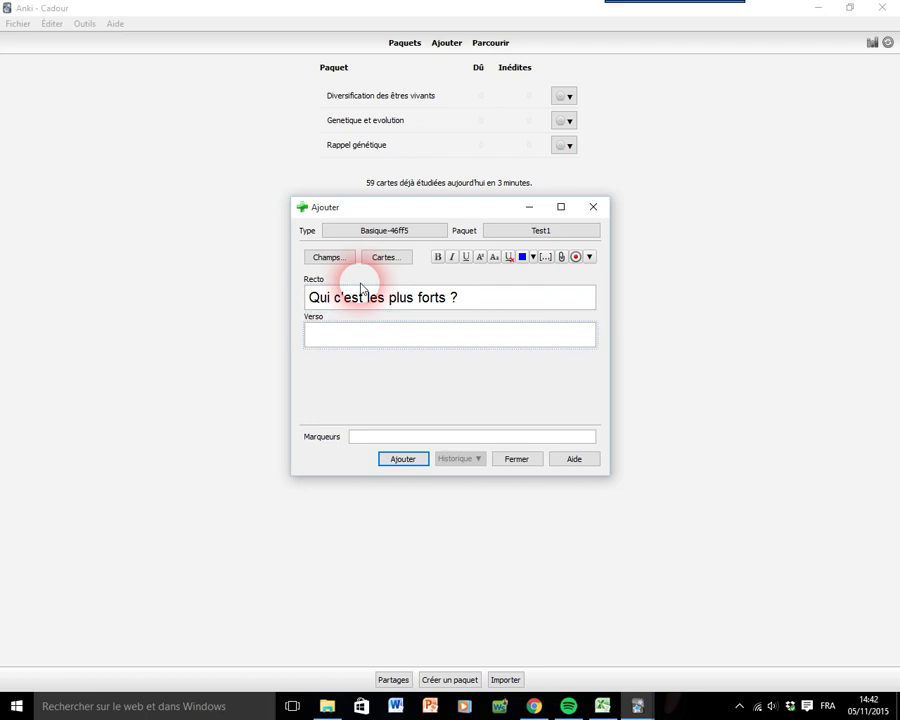
type("C'est les élèves de ")
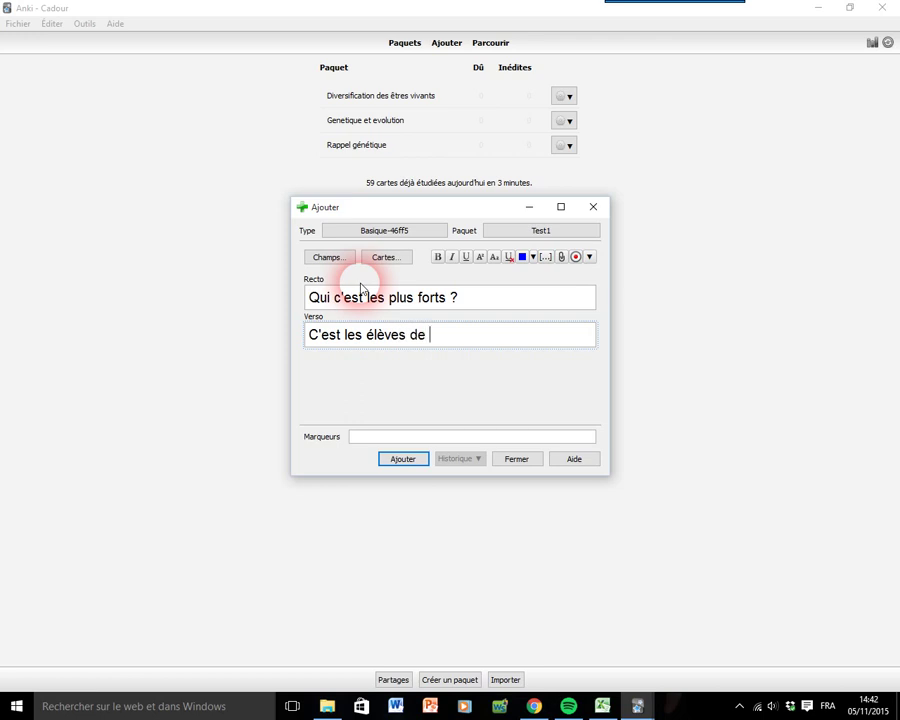
type("Thibaut de C")
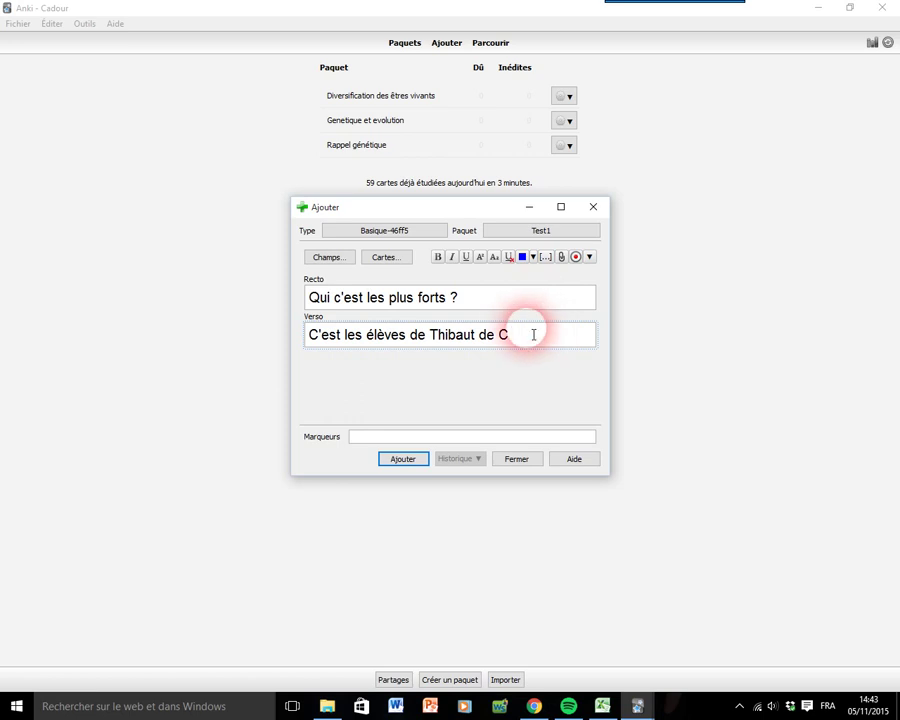
left_click(404, 461)
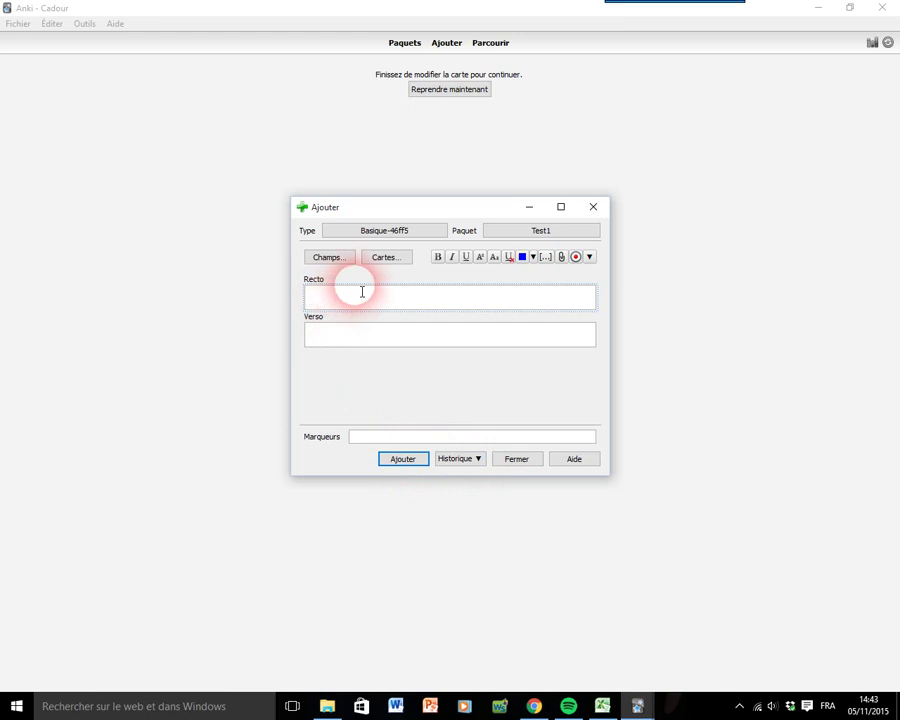
- Add a card asking "Mais fichtre, pourquoi fait on ça ?" with the answer "Travailler votre mémoire à long terme", and finish adding cards
type("Mais fichtre, ")
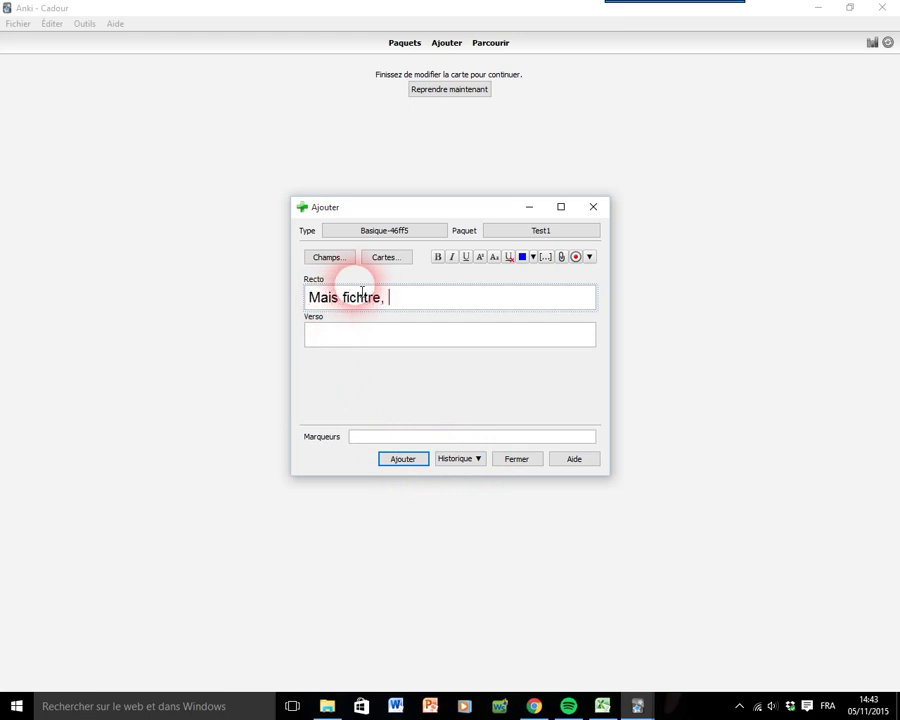
type("pourquoi fait on ça ?")
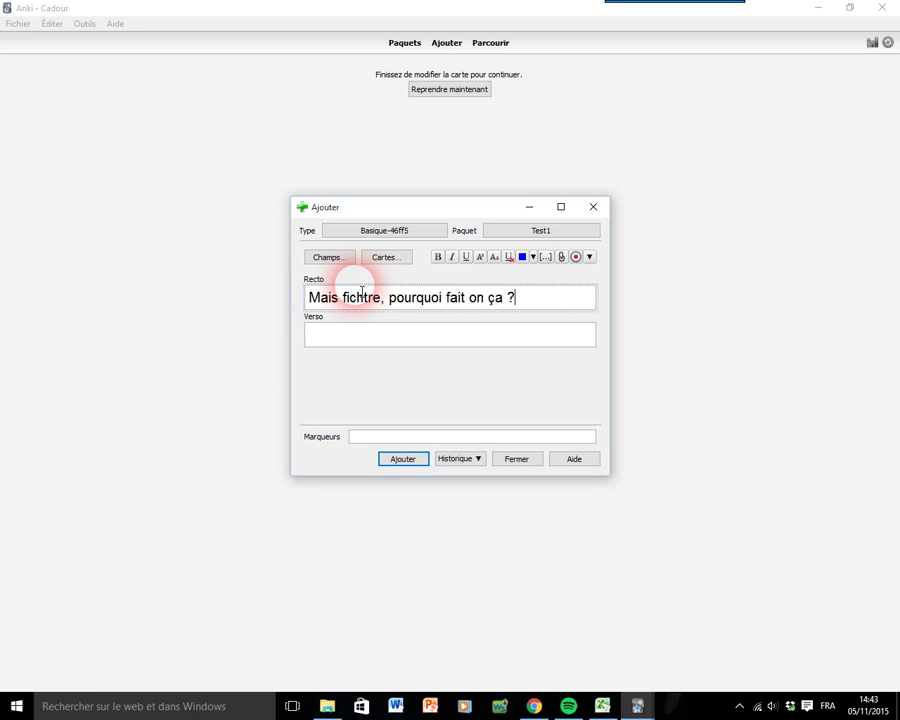
key("Tab")
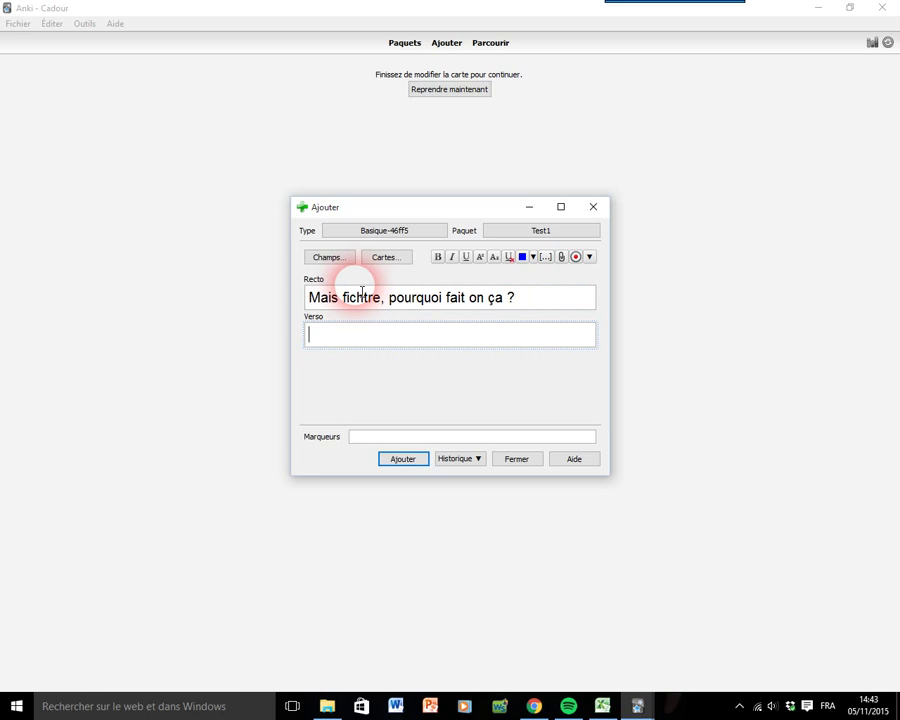
type("Travailler votre ")
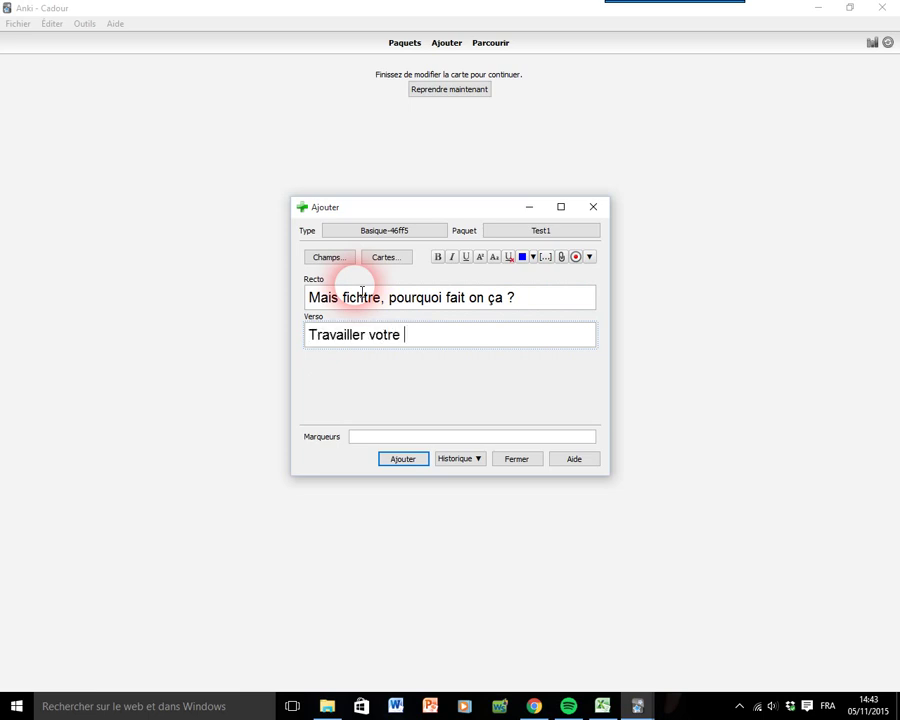
type("mémoire à lon")
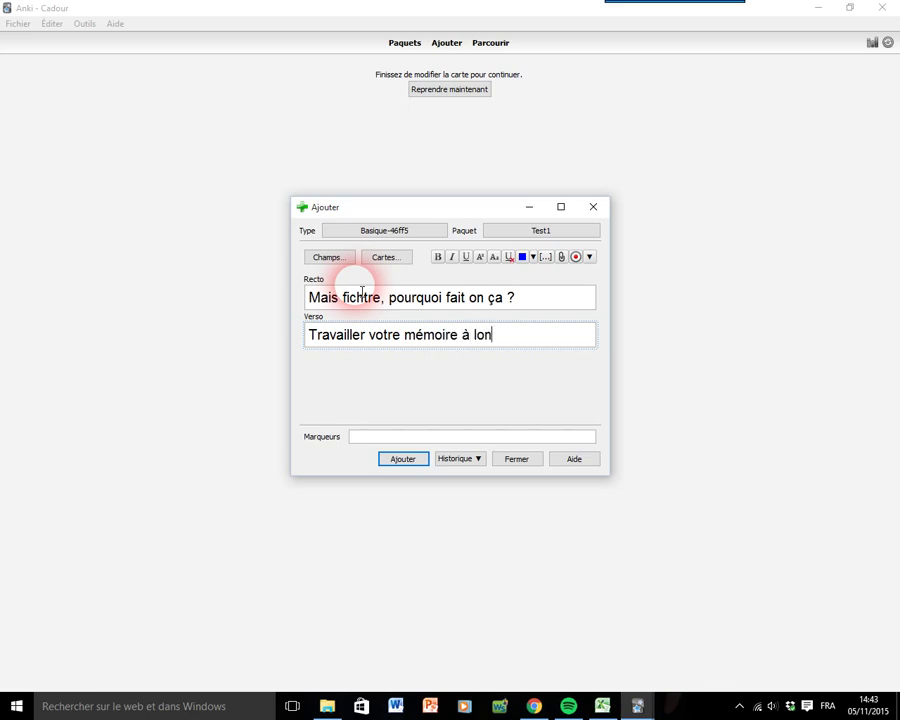
type("g term !")
key("BackSpace")
key("BackSpace")
type("erme")
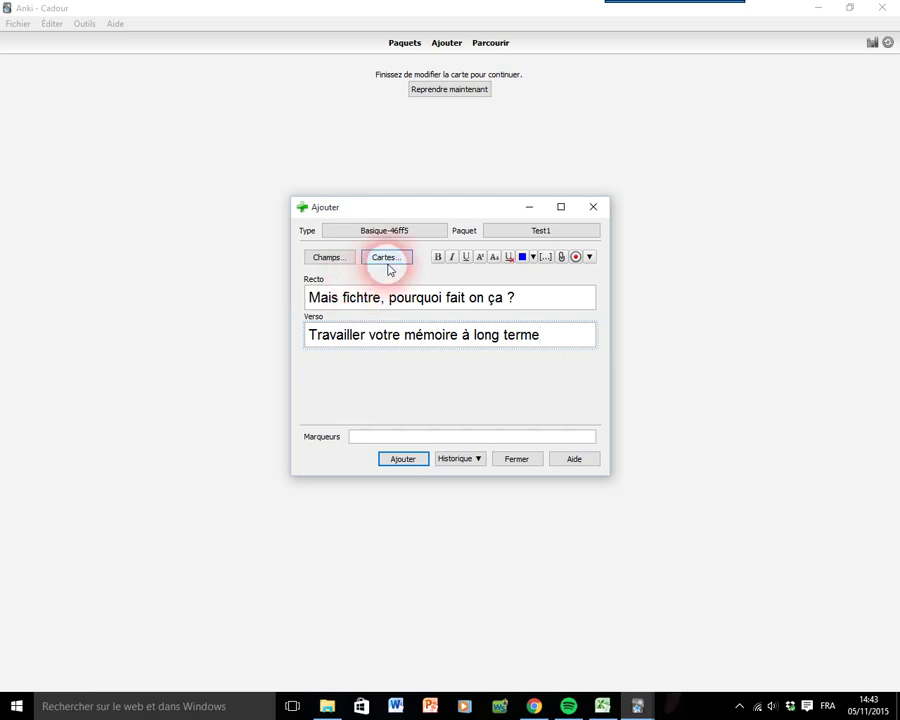
left_click(422, 463)
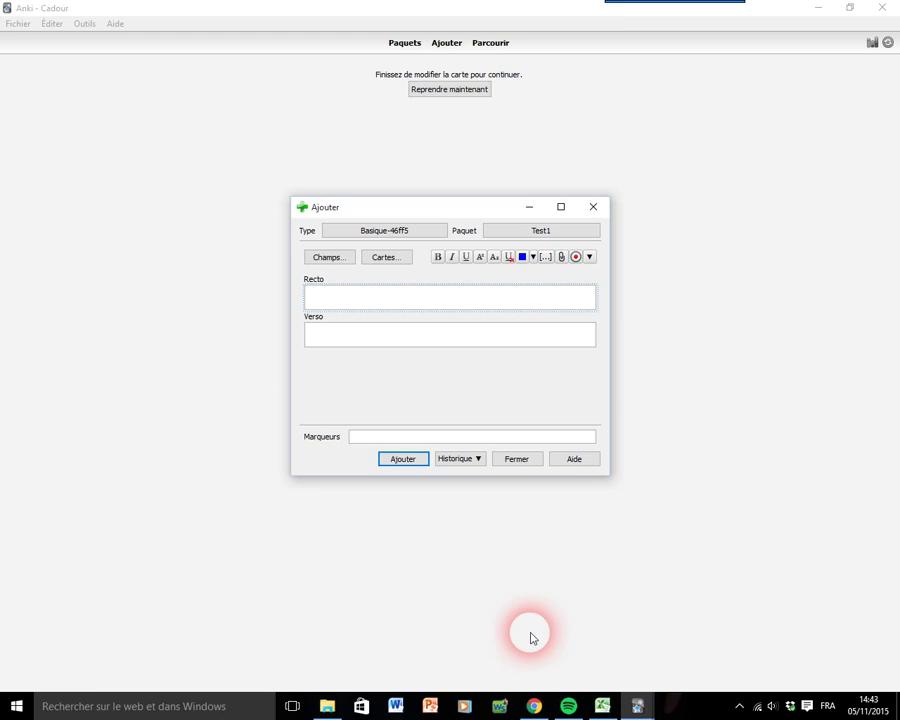
left_click(513, 460)
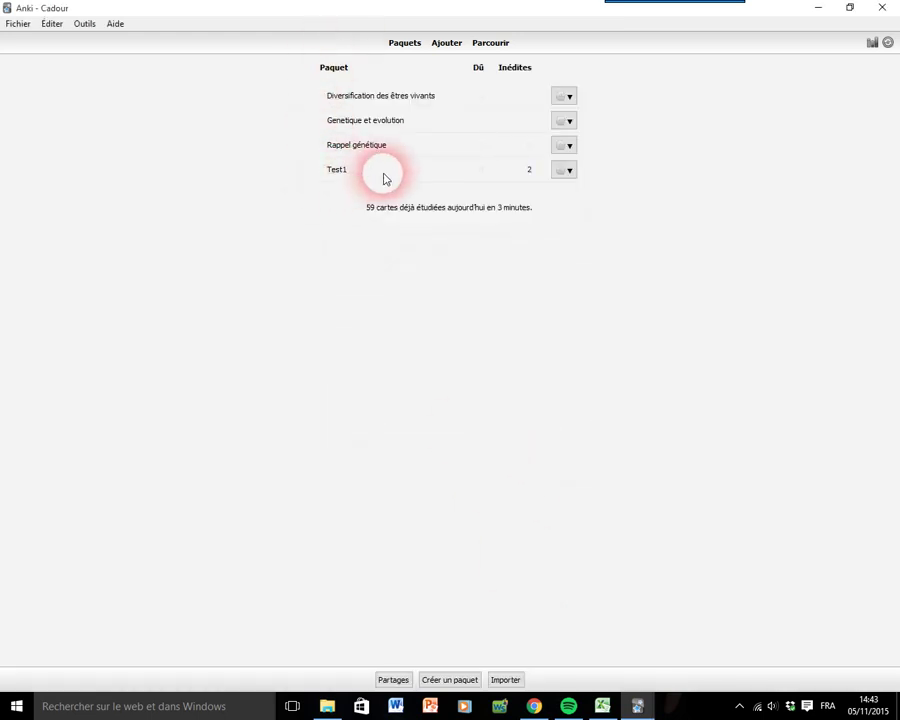
- Start studying the Test1 deck, reveal the first card's answer and rate it Facile
left_click(347, 172)
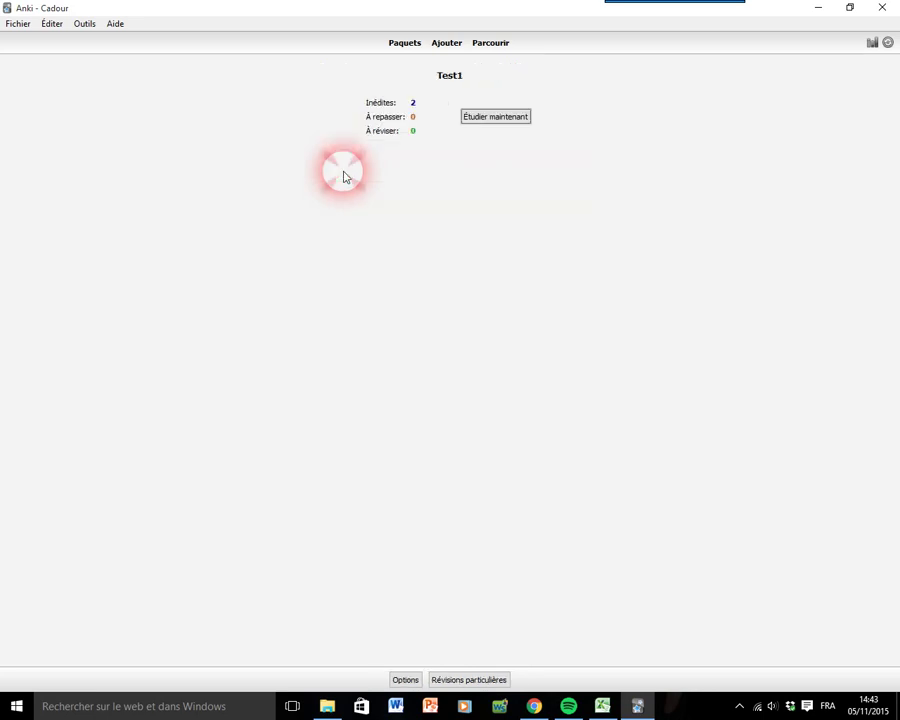
left_click(478, 121)
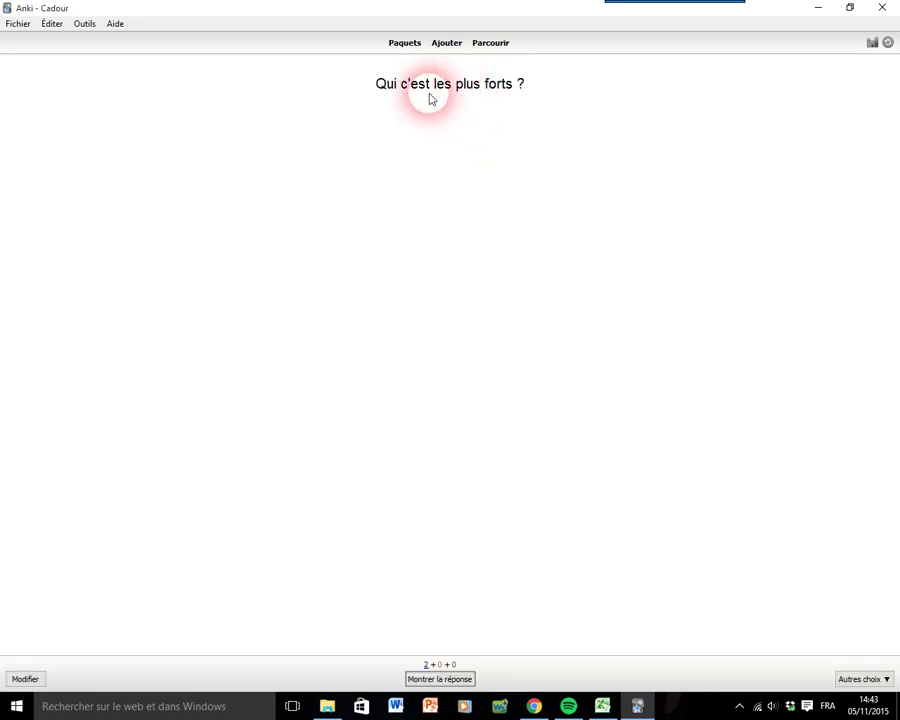
left_click(461, 680)
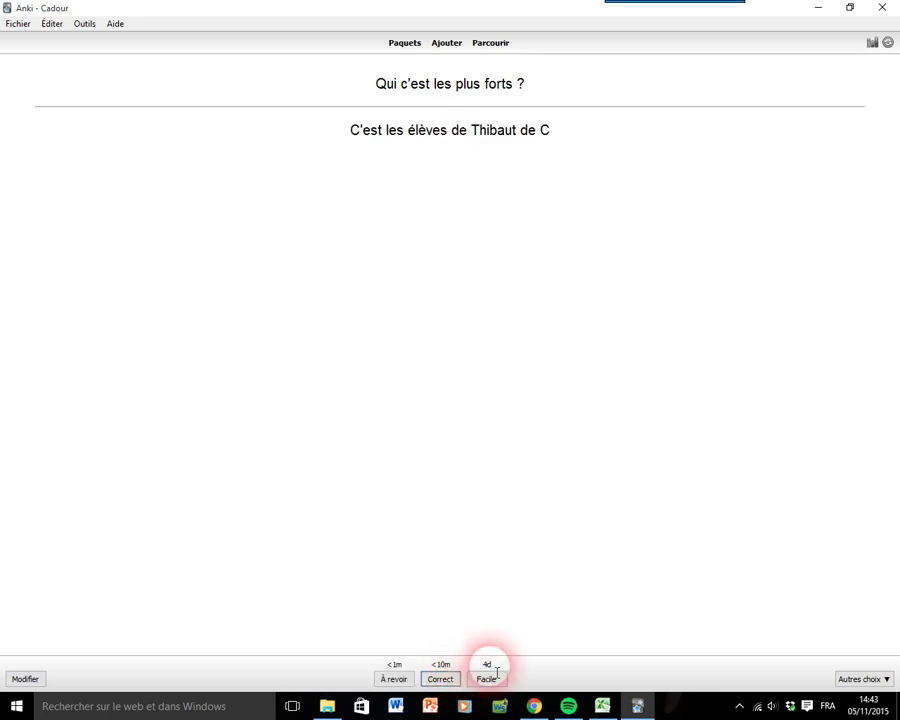
left_click(486, 680)
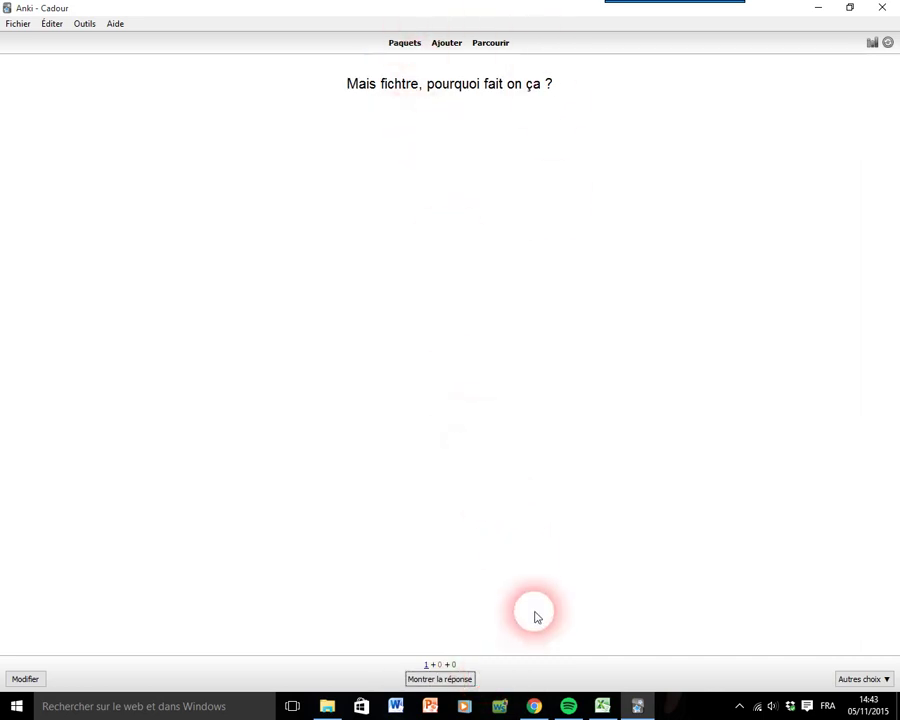
- Review the "Mais fichtre, pourquoi fait on ça ?" card three times, rating it À revoir, Correct and Facile in that order
left_click(450, 684)
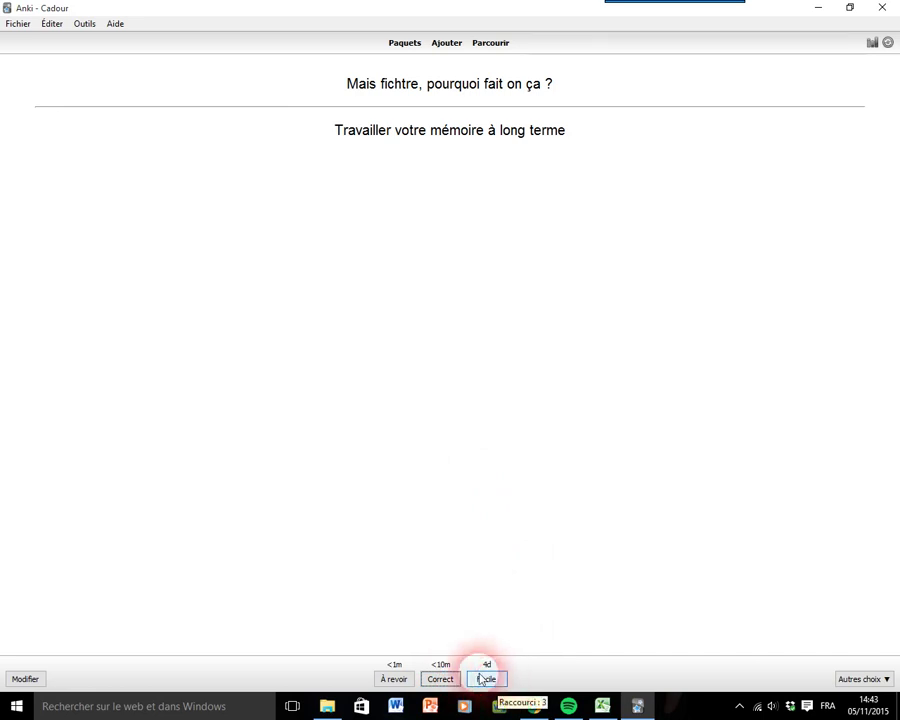
left_click(396, 679)
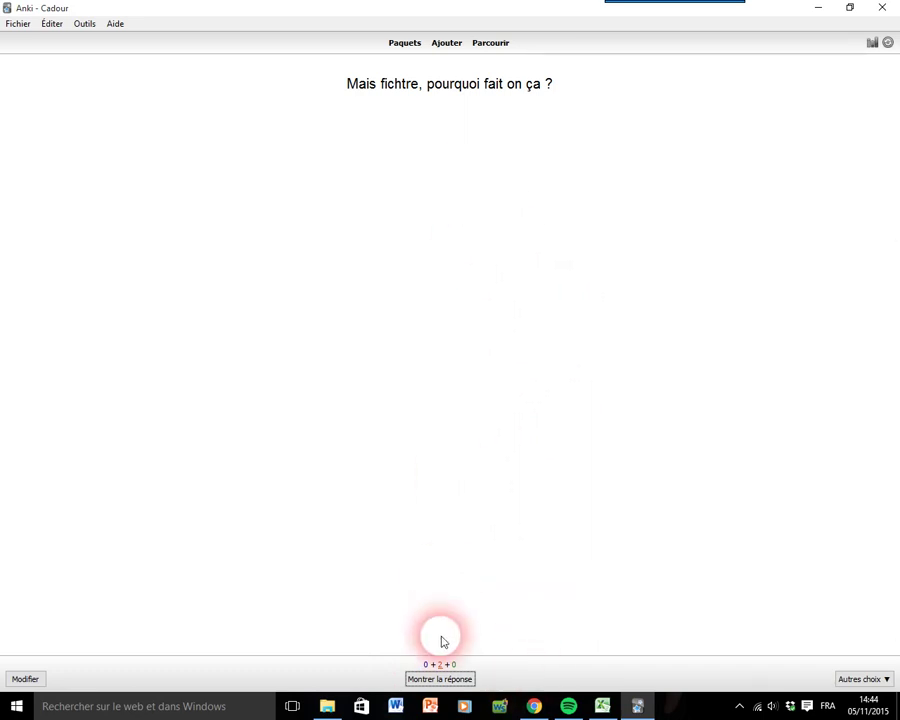
left_click(448, 684)
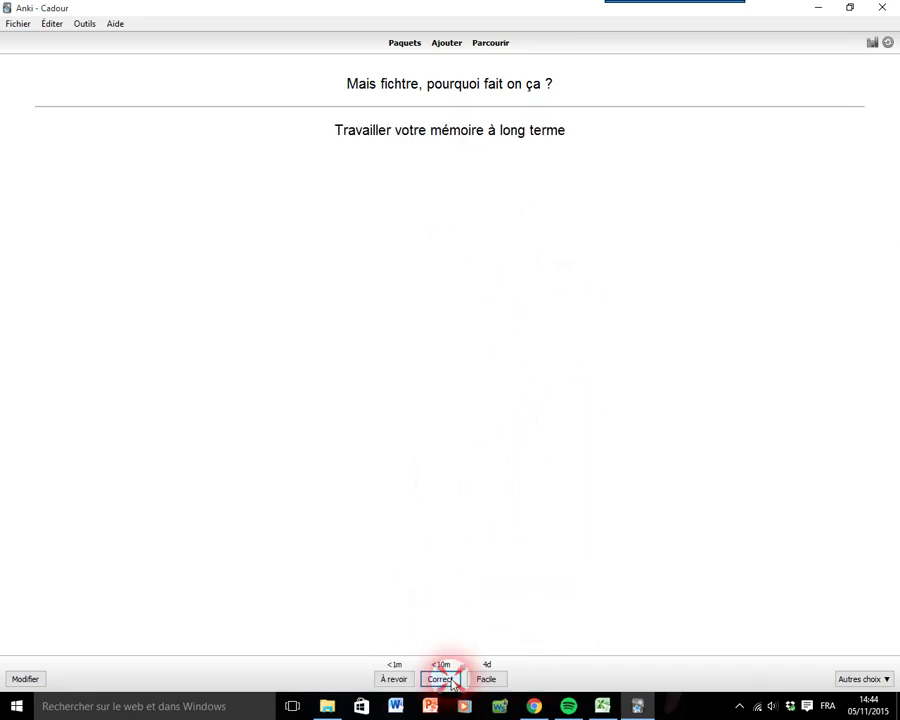
left_click(446, 680)
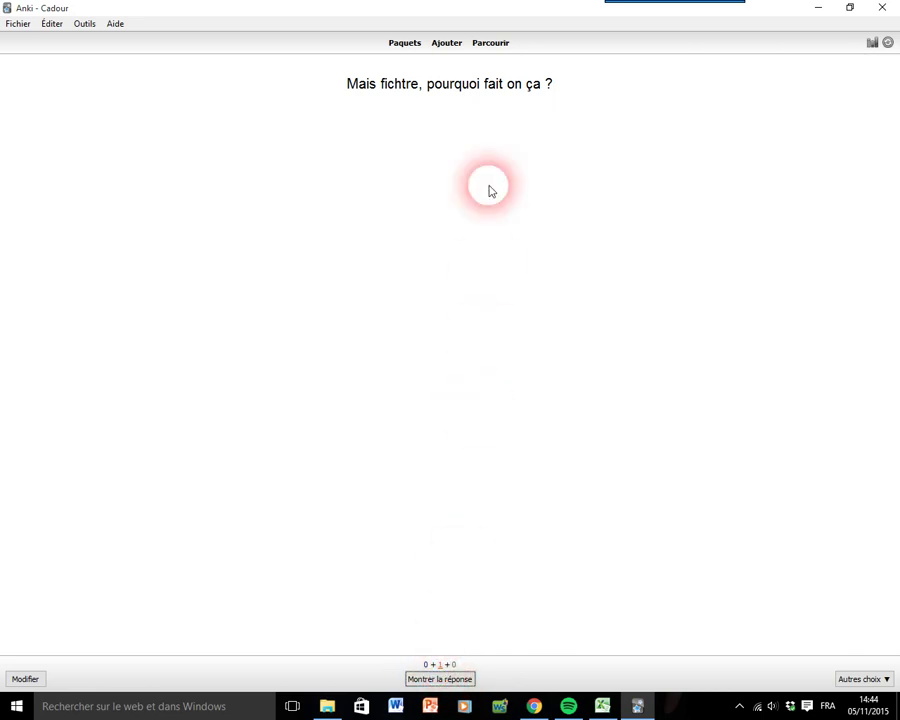
left_click(440, 680)
left_click(482, 684)
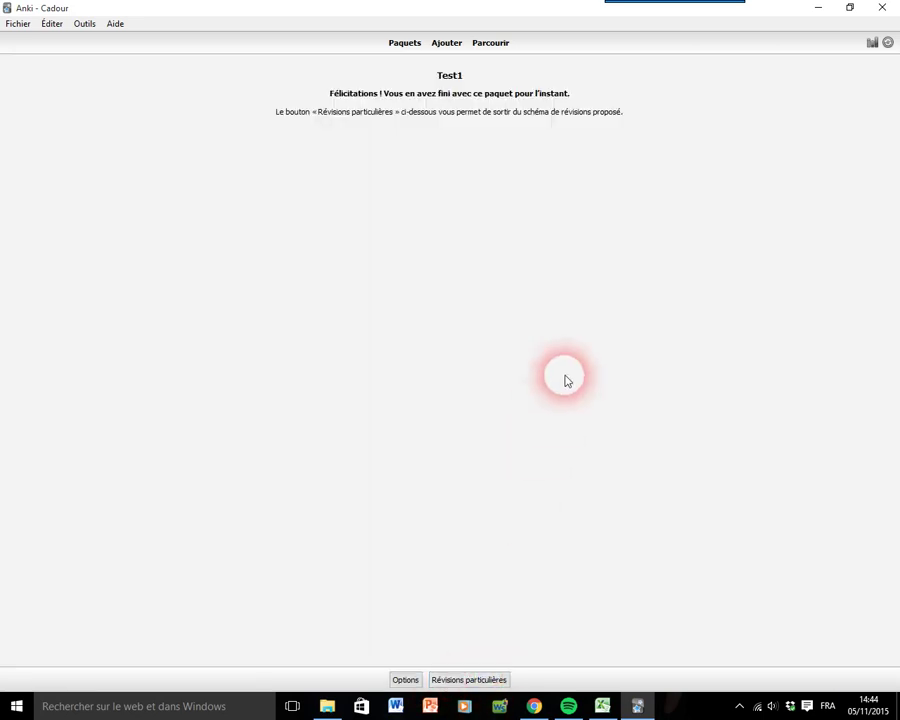
- Return to the deck list and synchronize the collection
left_click(405, 45)
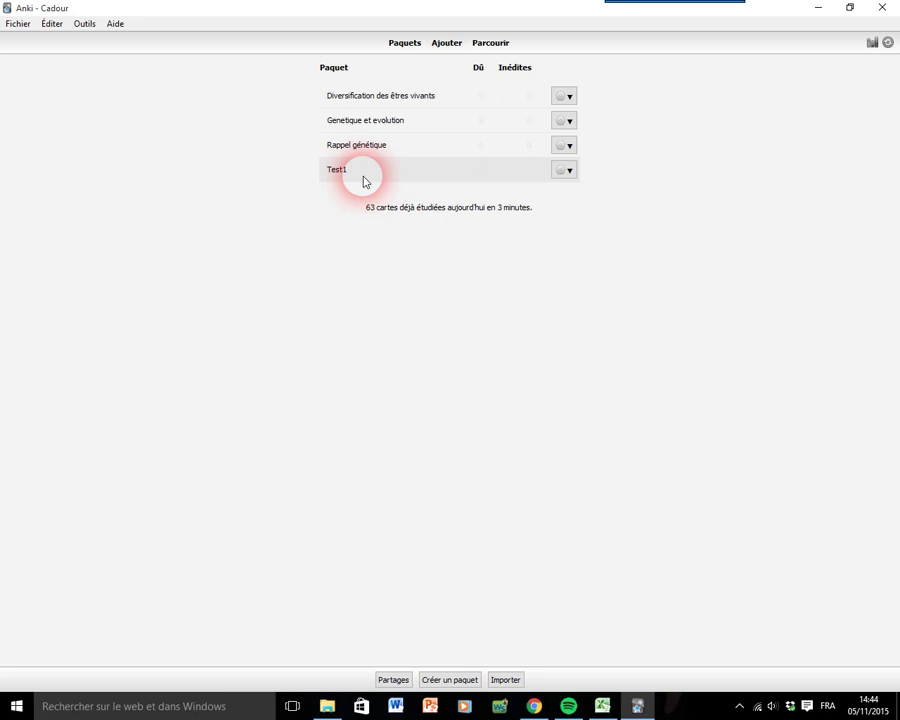
left_click(889, 43)
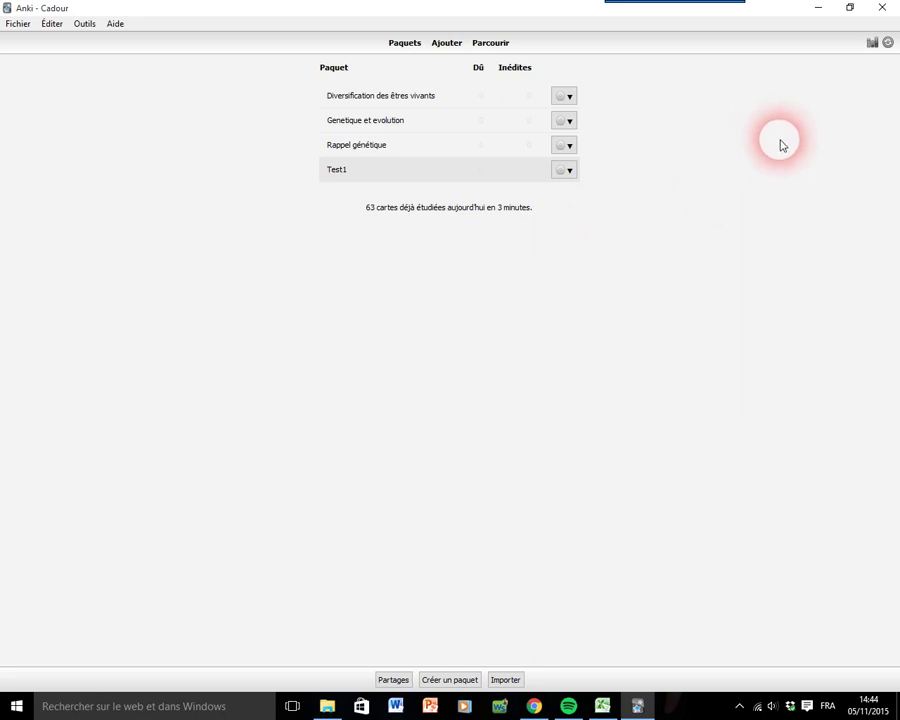
- Switch to Test.csv in Excel and examine how questions in column A pair with answers in column B
left_click(698, 304)
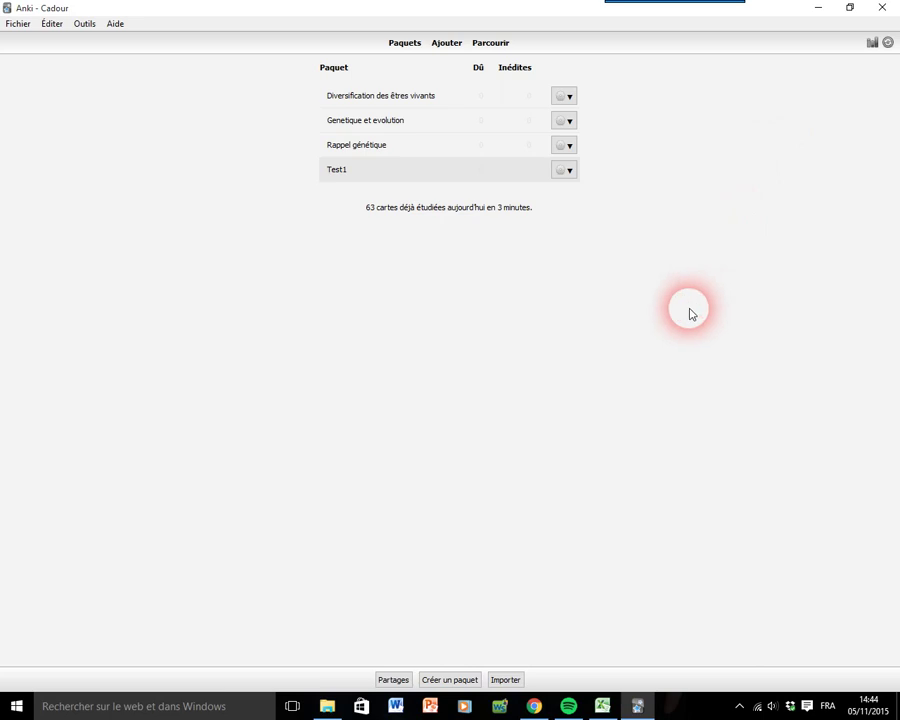
left_click(607, 714)
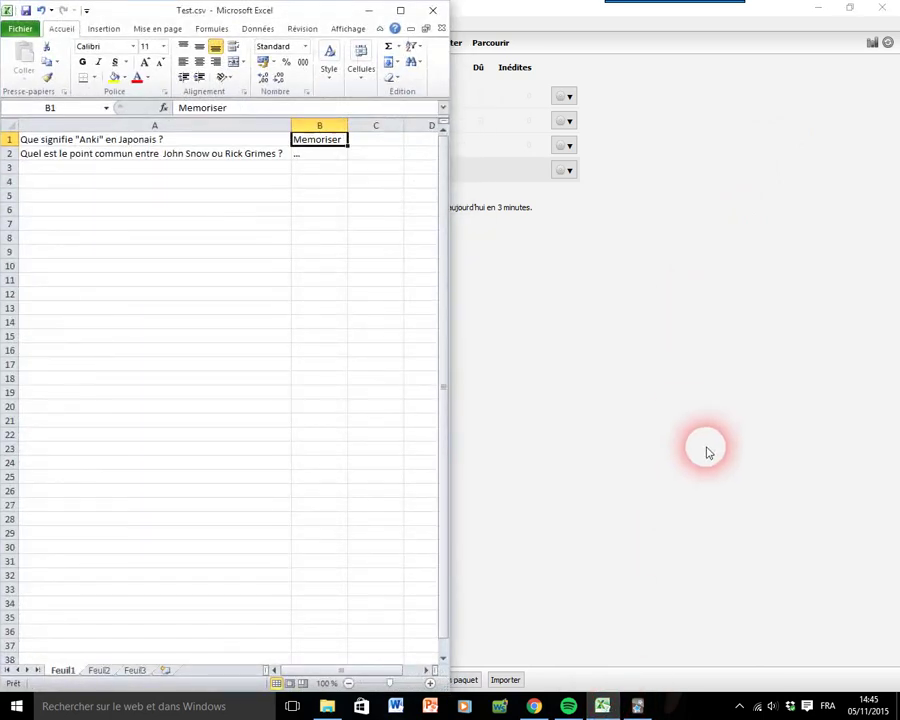
left_click(97, 143)
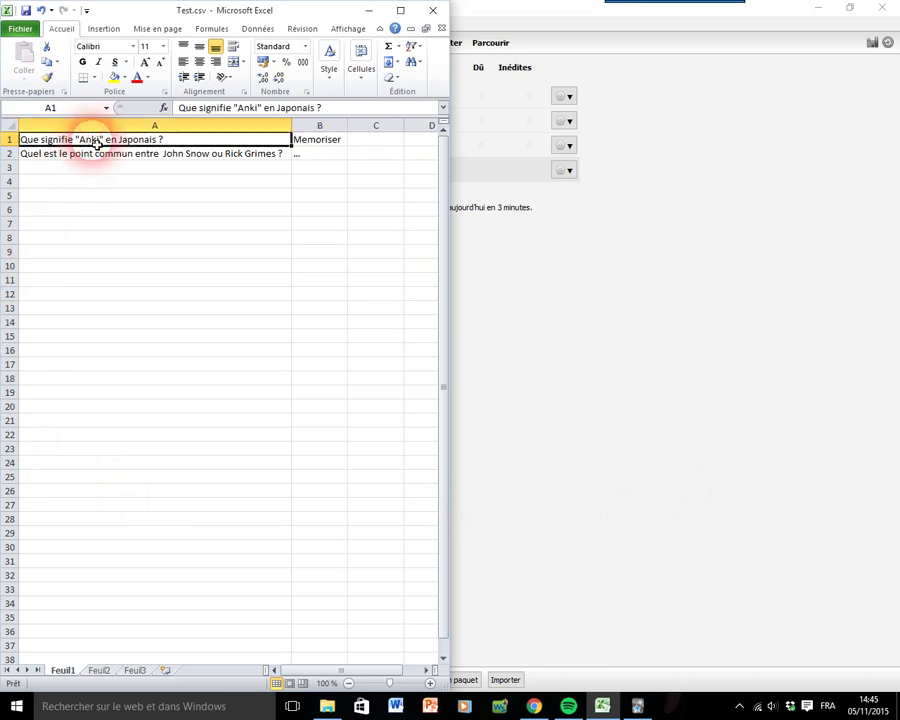
left_click(322, 140)
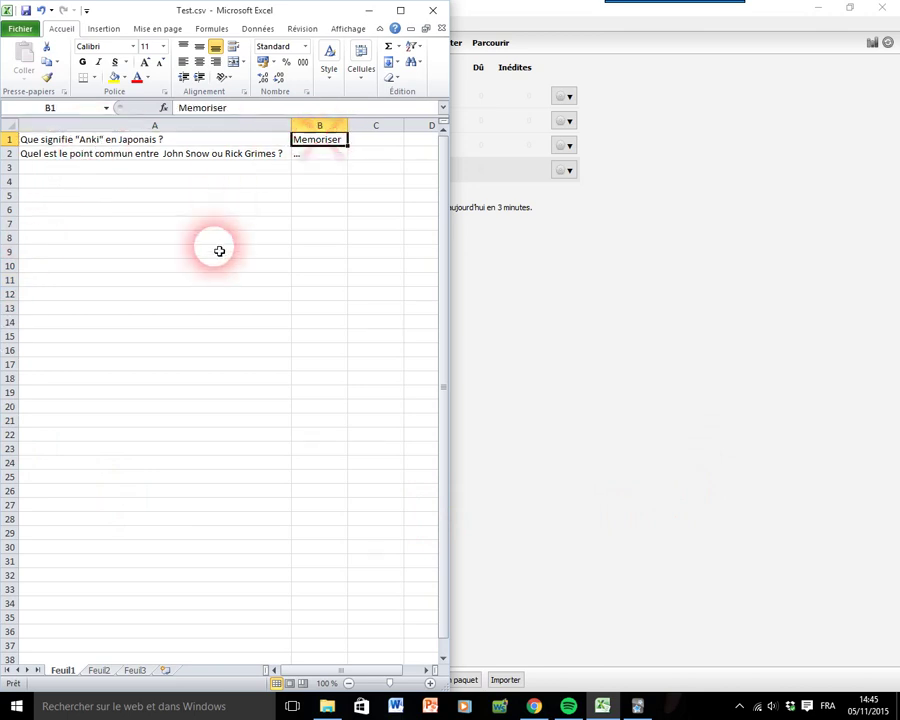
left_click(150, 140)
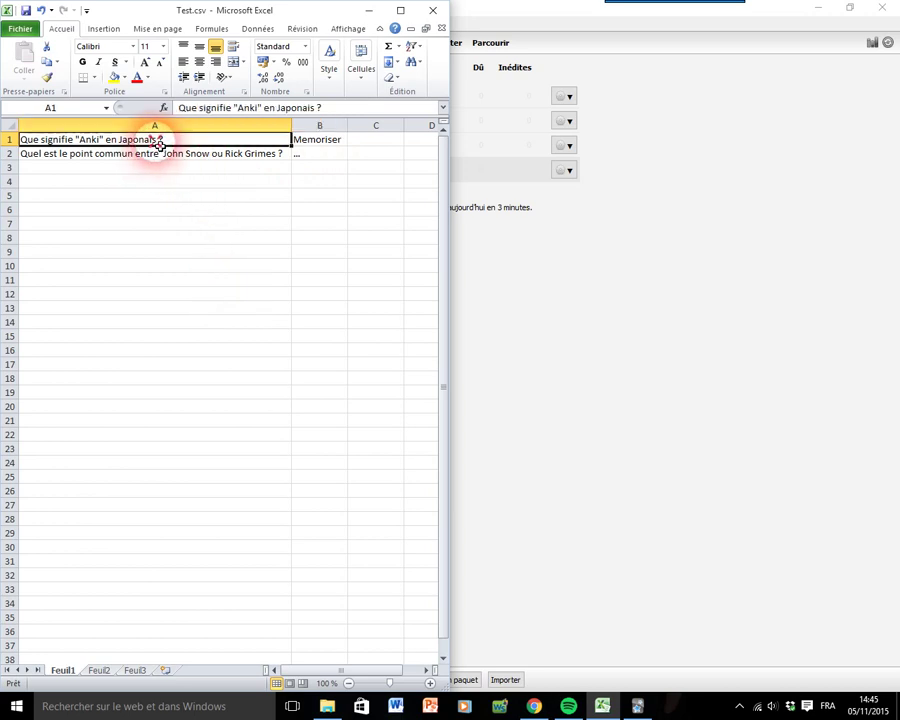
left_click(321, 140)
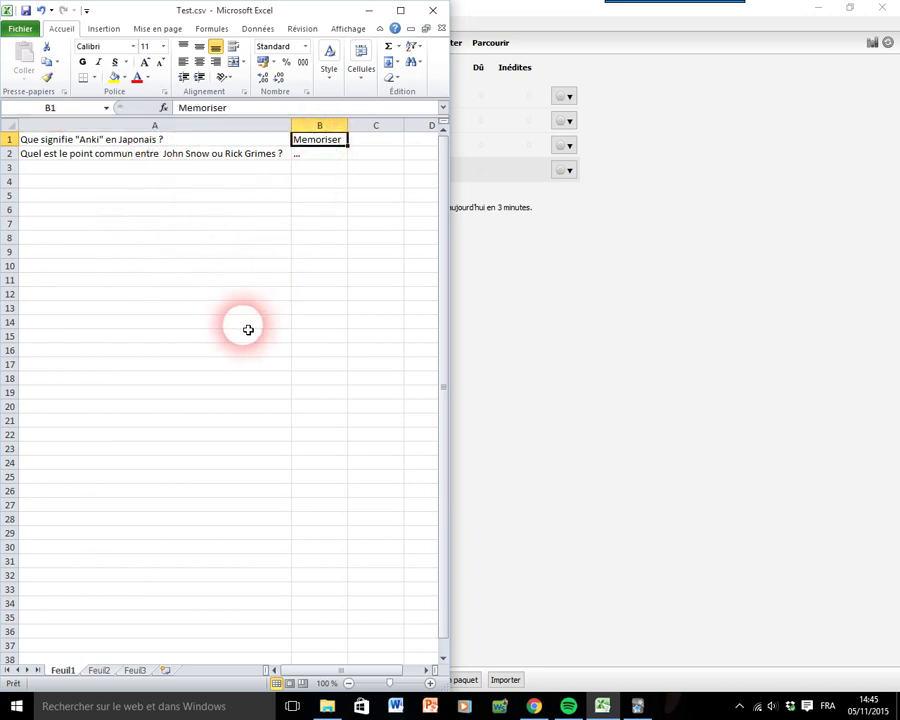
left_click(99, 158)
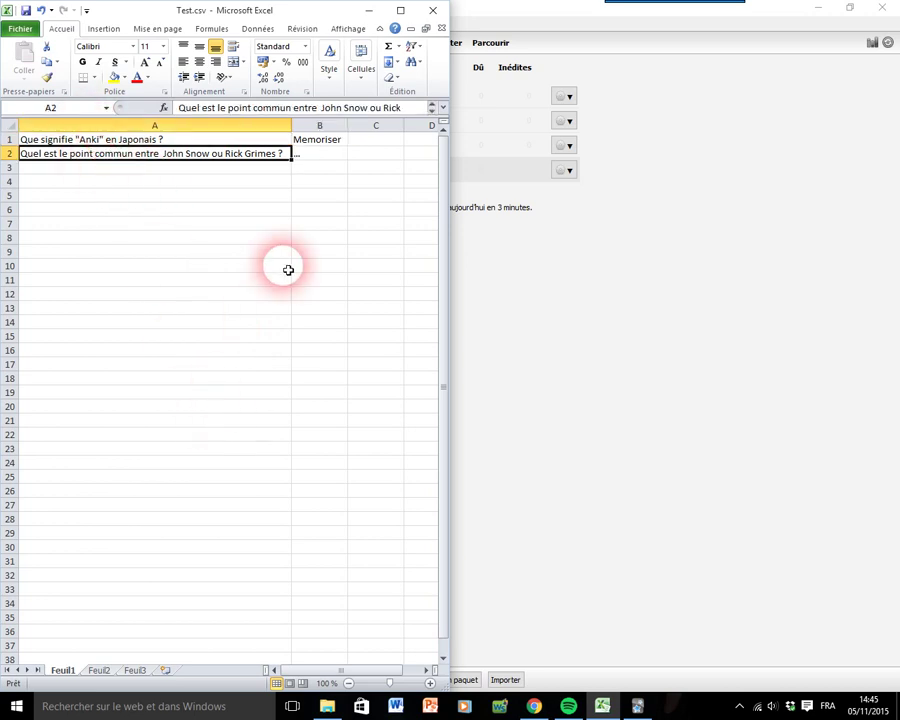
left_click(324, 155)
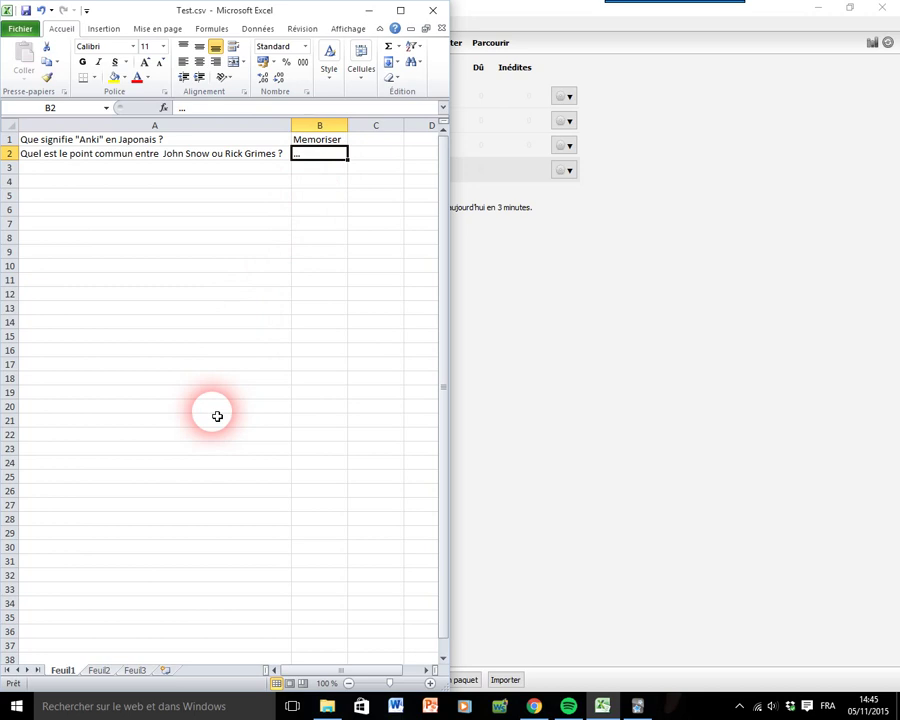
left_click(326, 230)
left_click_drag(240, 142, 300, 155)
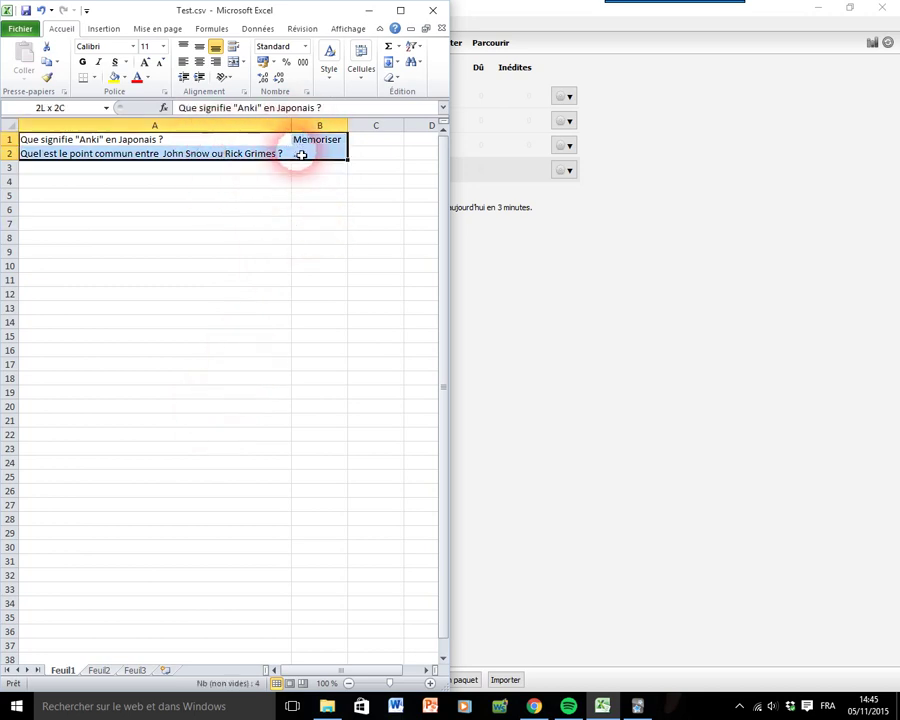
- Save the sheet as Test2.csv in CSV (DOS) format on the GTA (F:) drive, keeping the CSV format
left_click(20, 29)
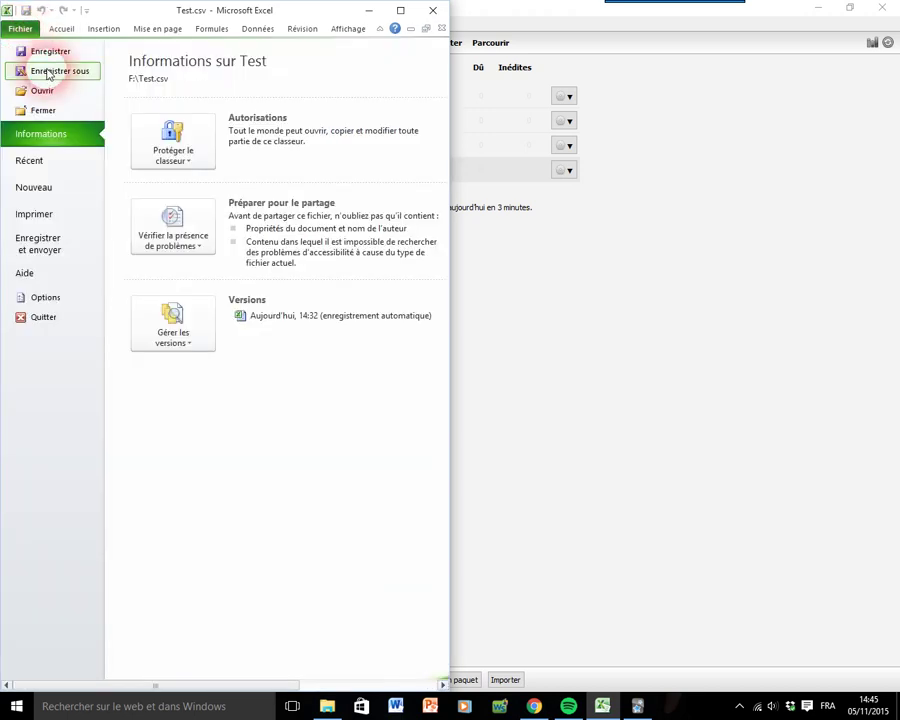
left_click(30, 71)
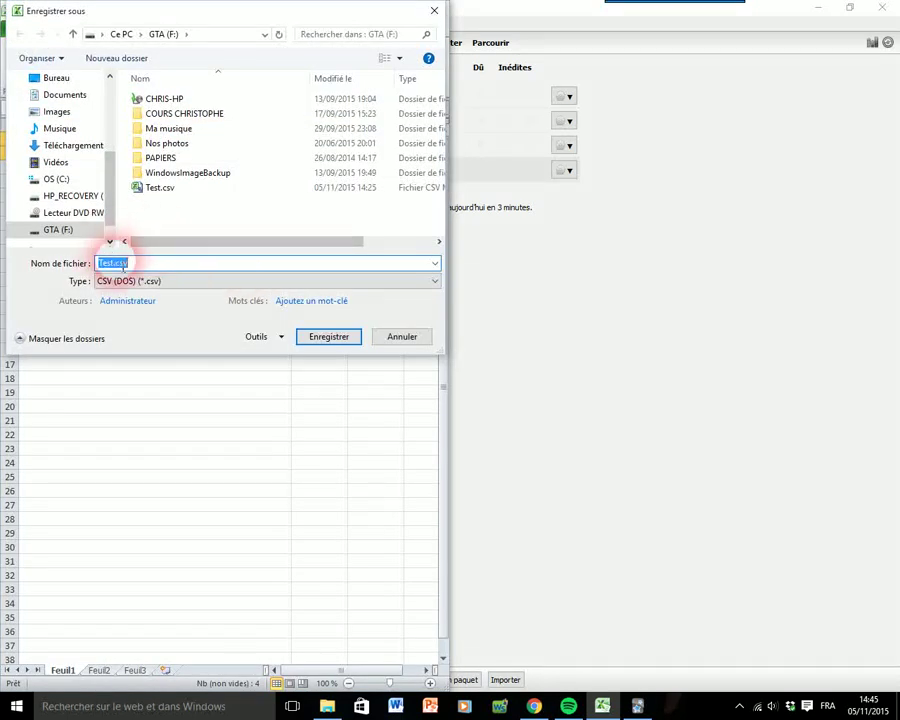
left_click(112, 263)
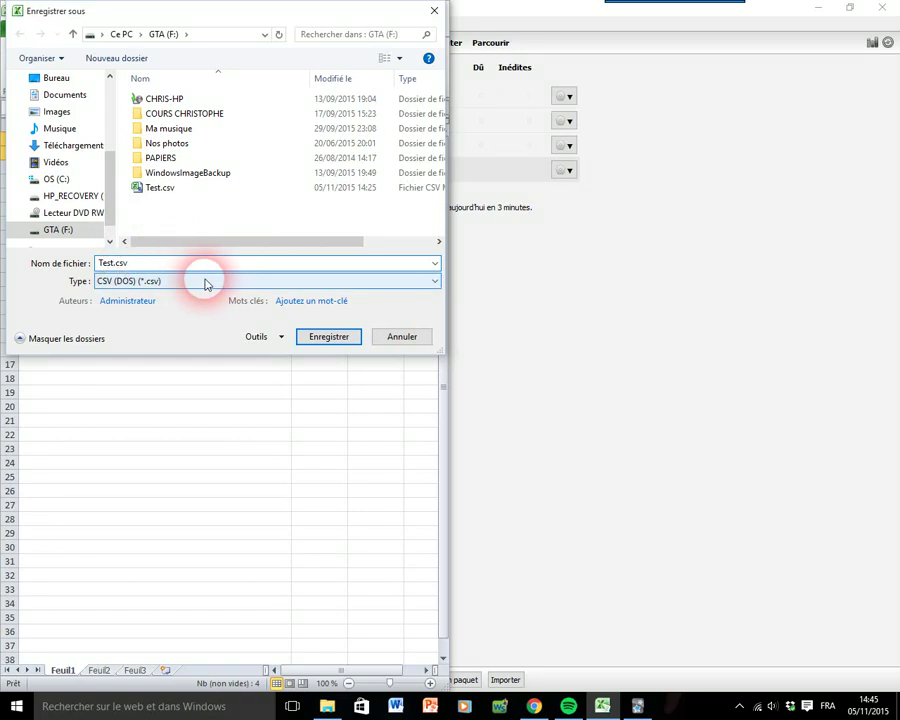
left_click(204, 281)
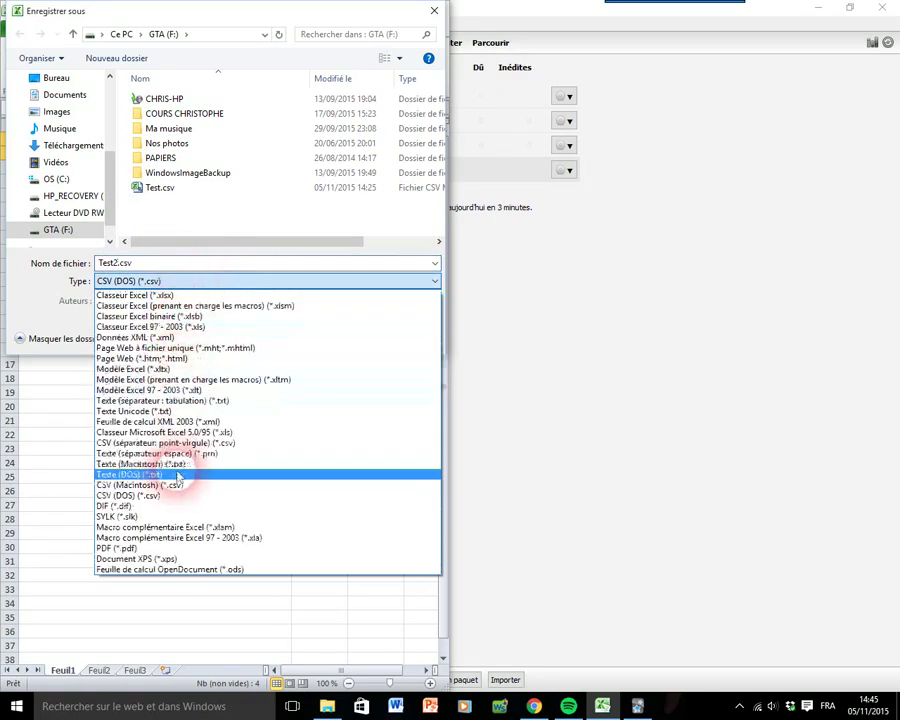
left_click(173, 498)
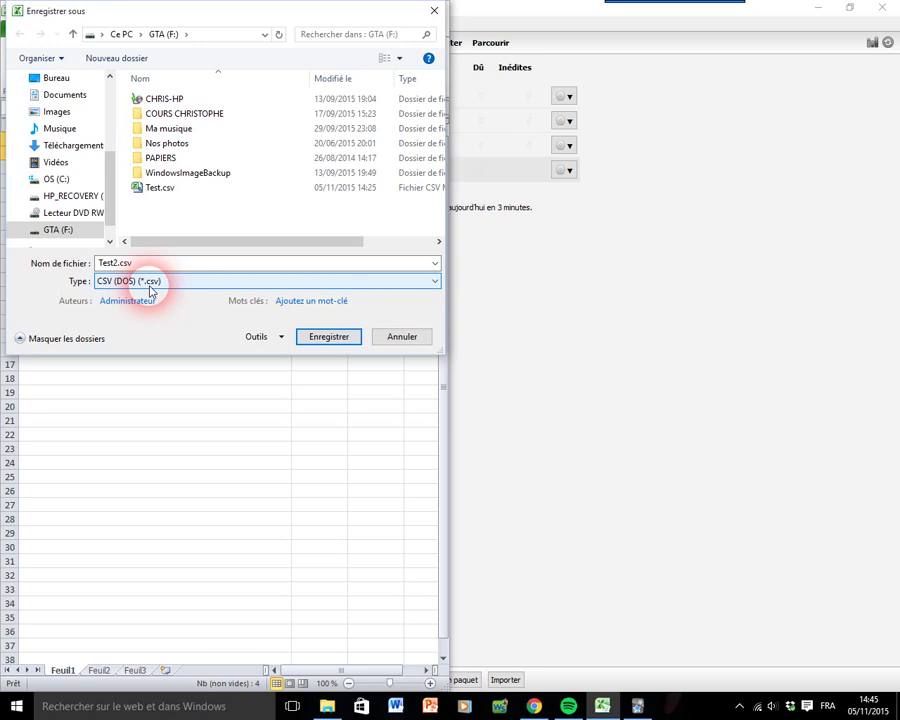
left_click(55, 230)
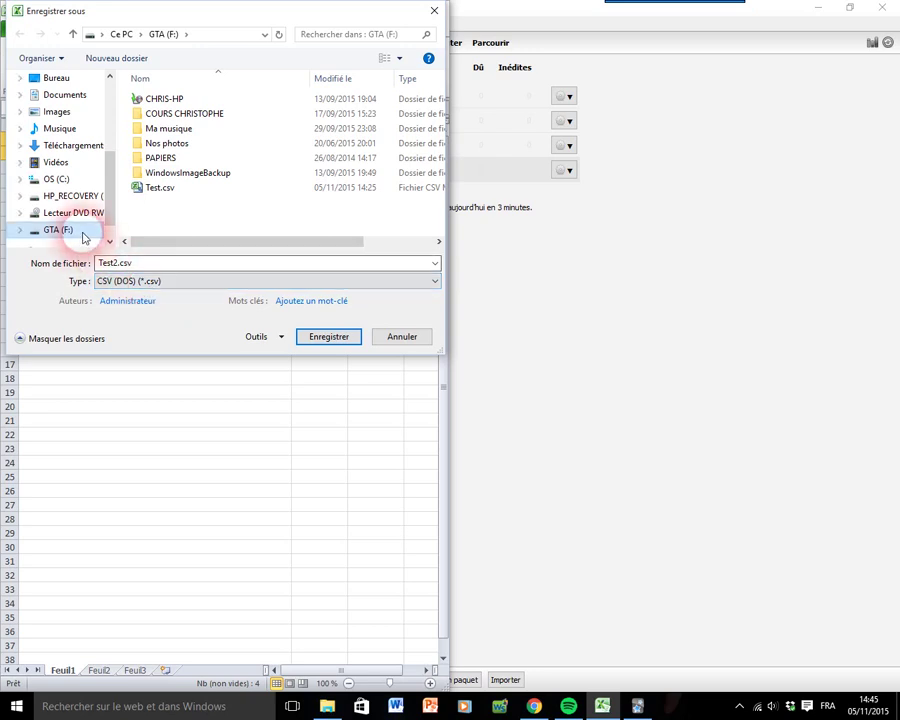
left_click(336, 336)
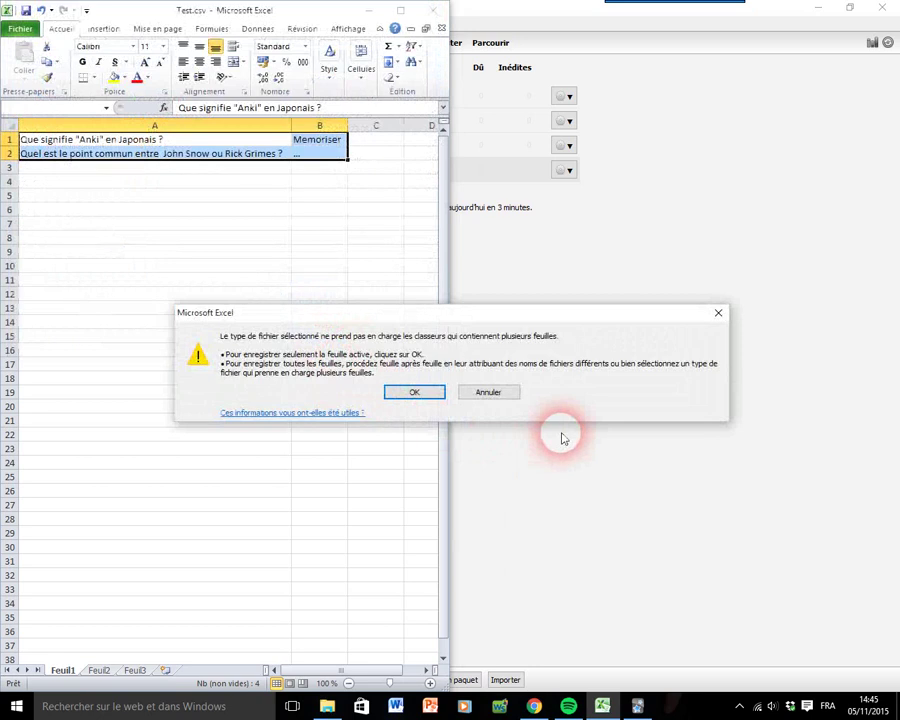
left_click(411, 393)
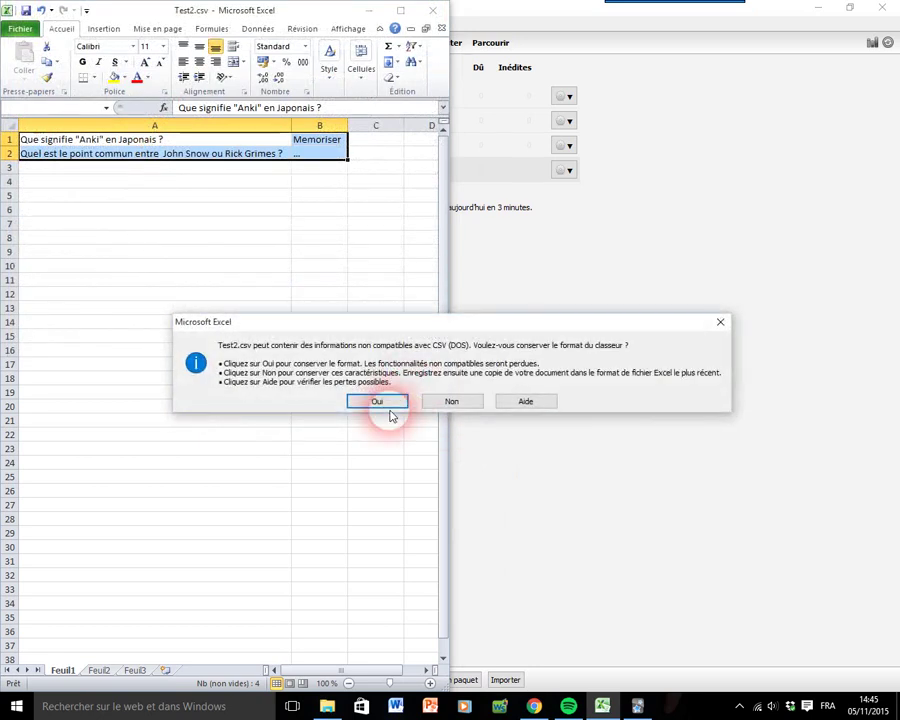
left_click(390, 400)
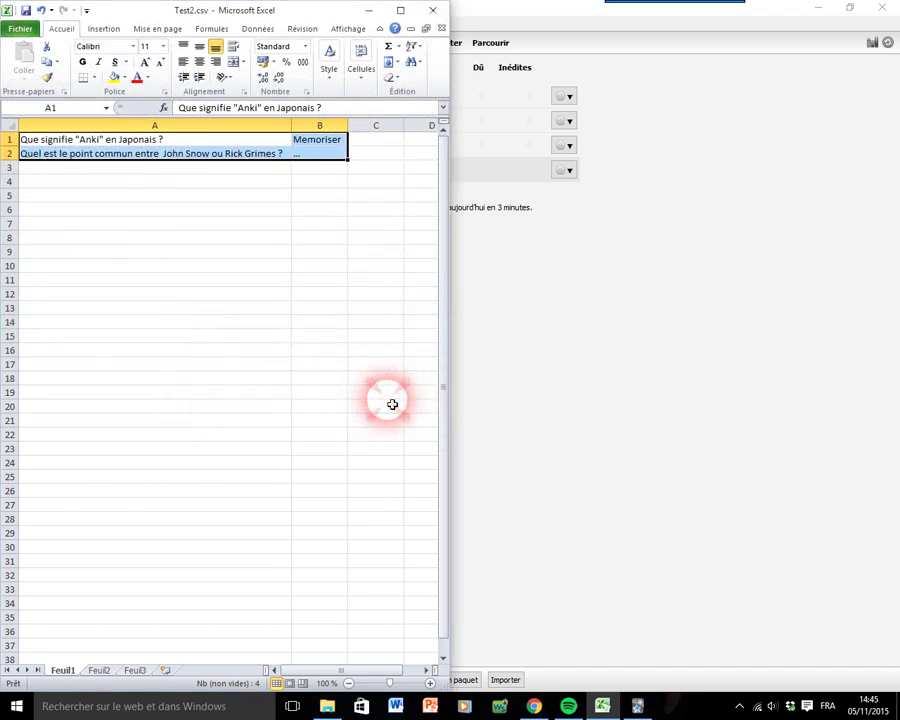
- Switch to Anki and open Test2.csv from the F: drive for import
left_click(546, 337)
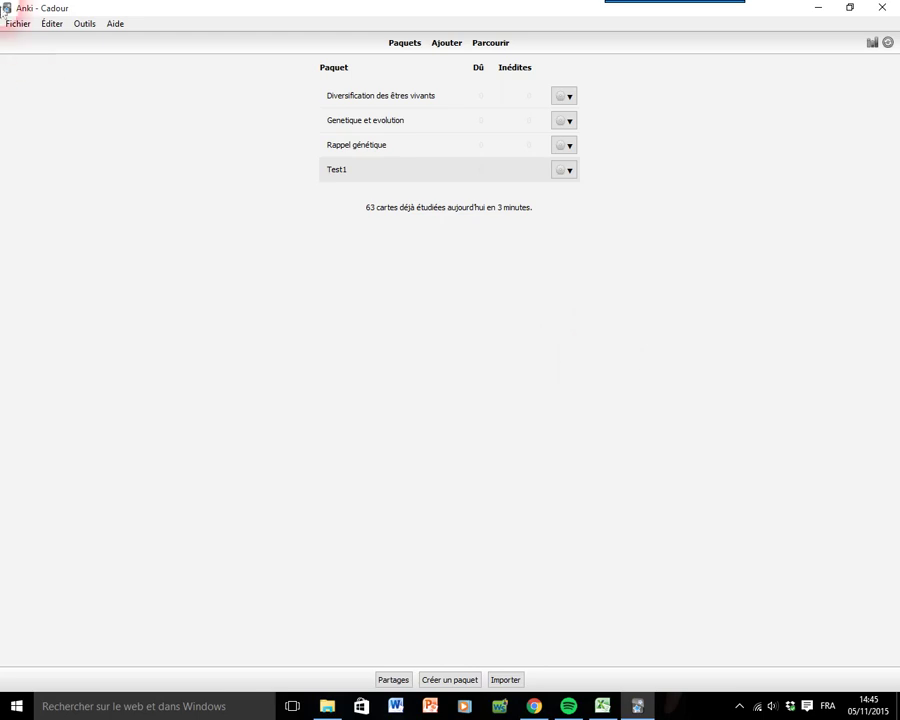
left_click(20, 24)
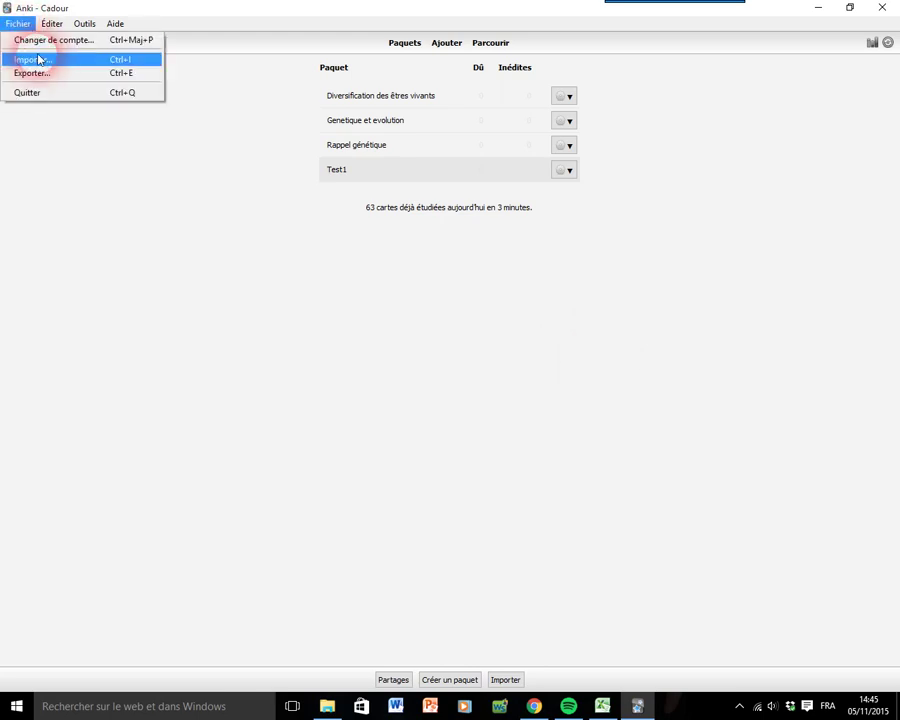
left_click(40, 59)
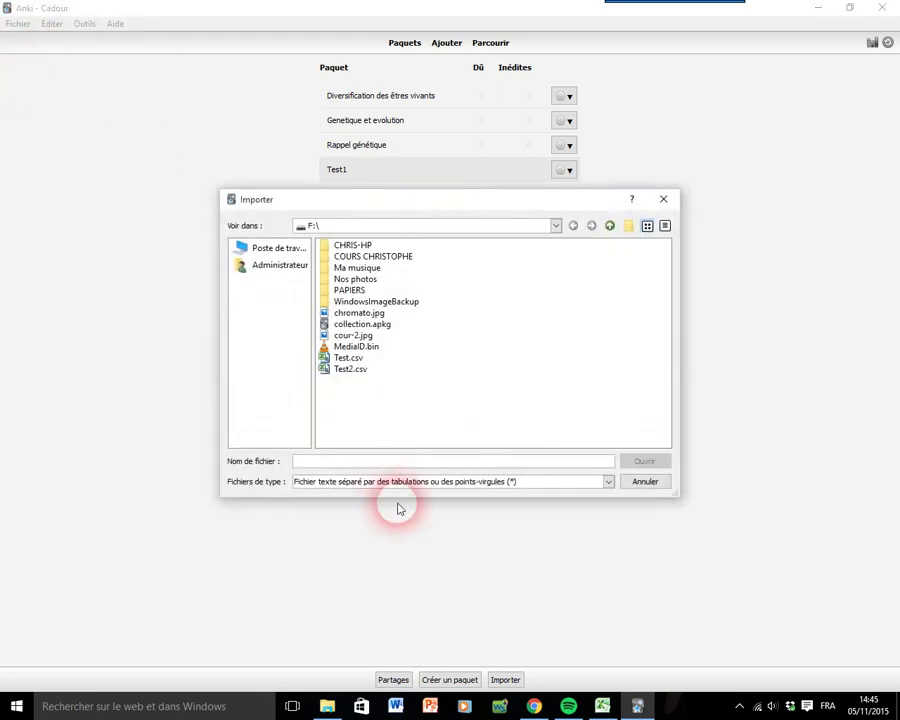
left_click(347, 371)
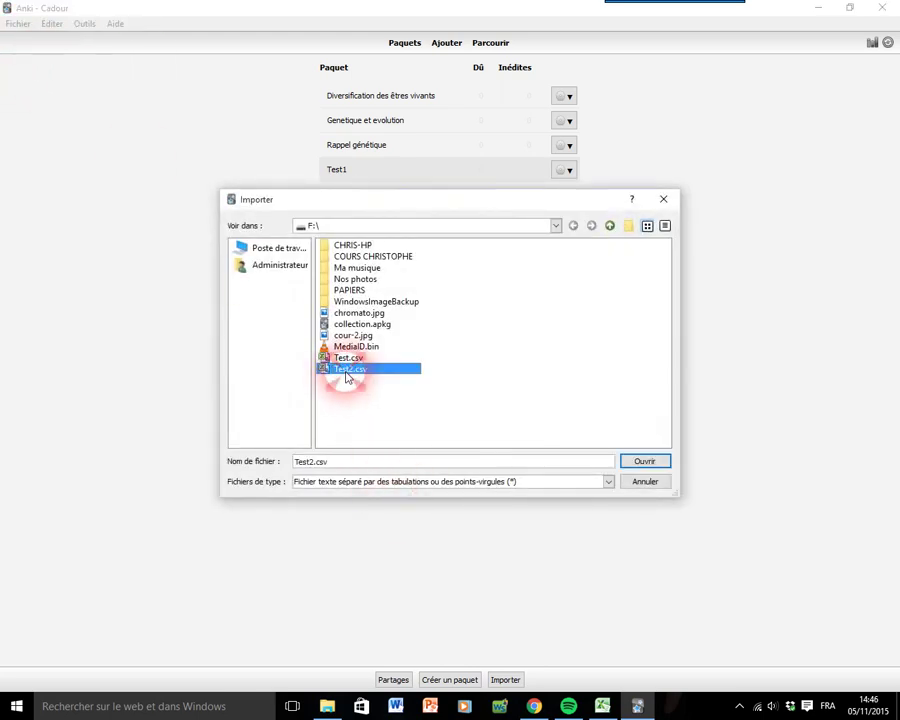
left_click(645, 463)
- Create a new deck named Test2 as the import destination and import the cards into it
left_click(543, 224)
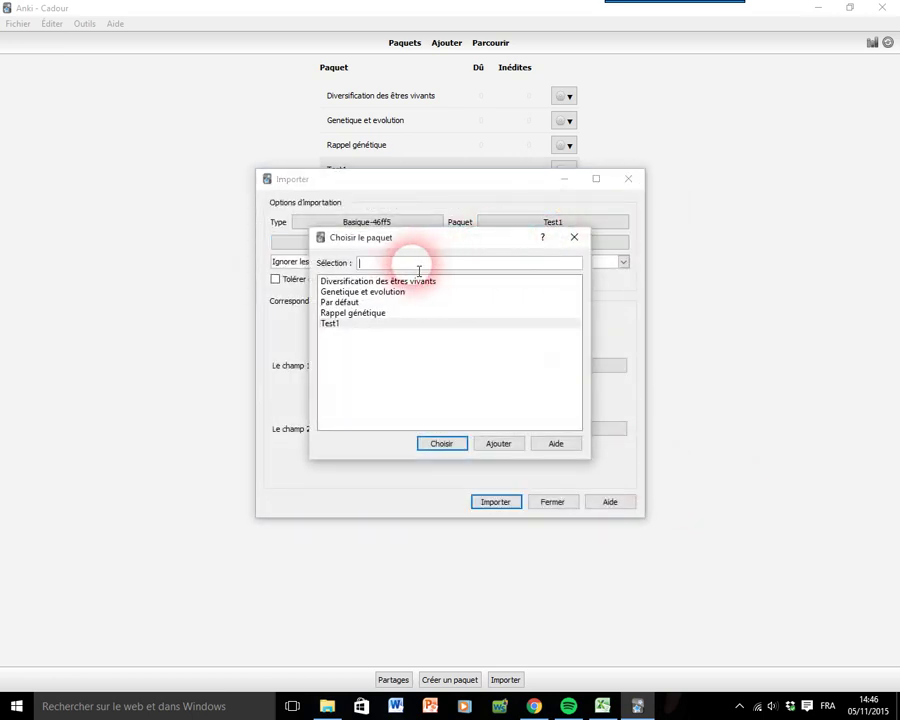
type("Test")
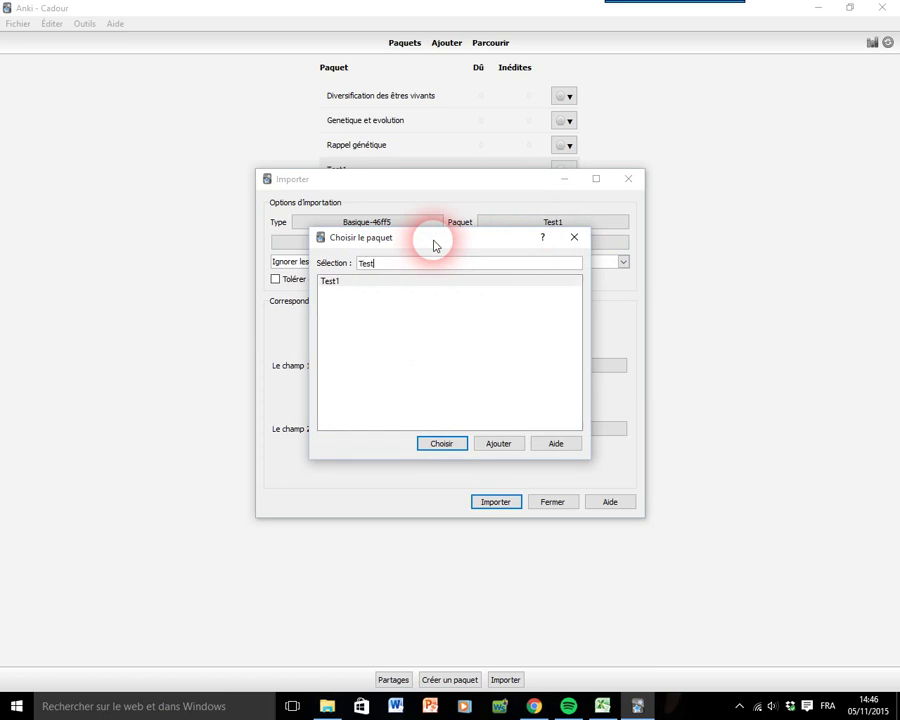
type("2")
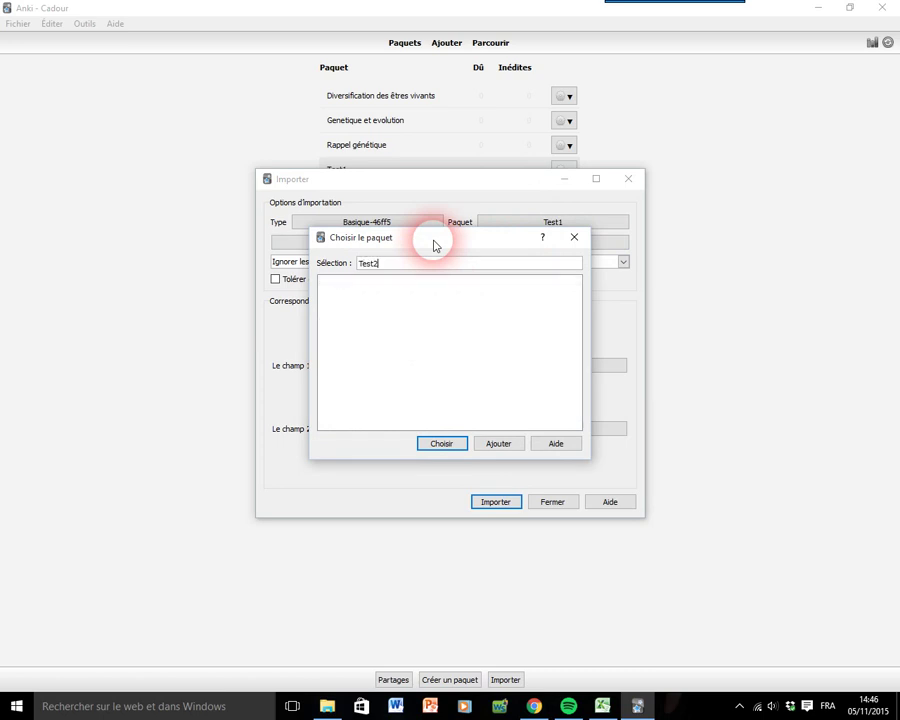
left_click(491, 444)
left_click(494, 367)
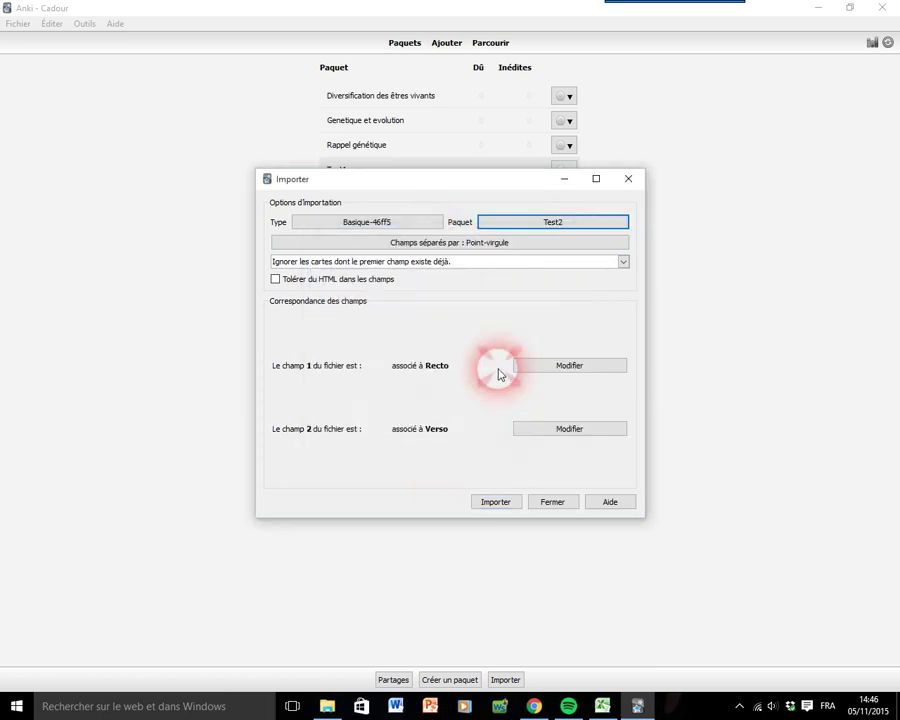
left_click(508, 505)
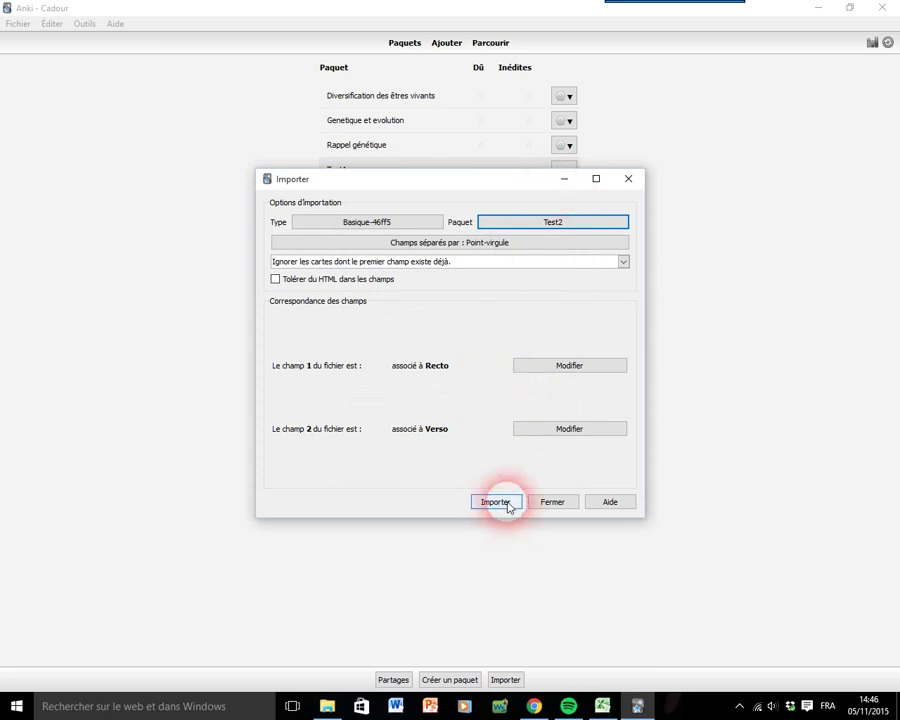
left_click(590, 477)
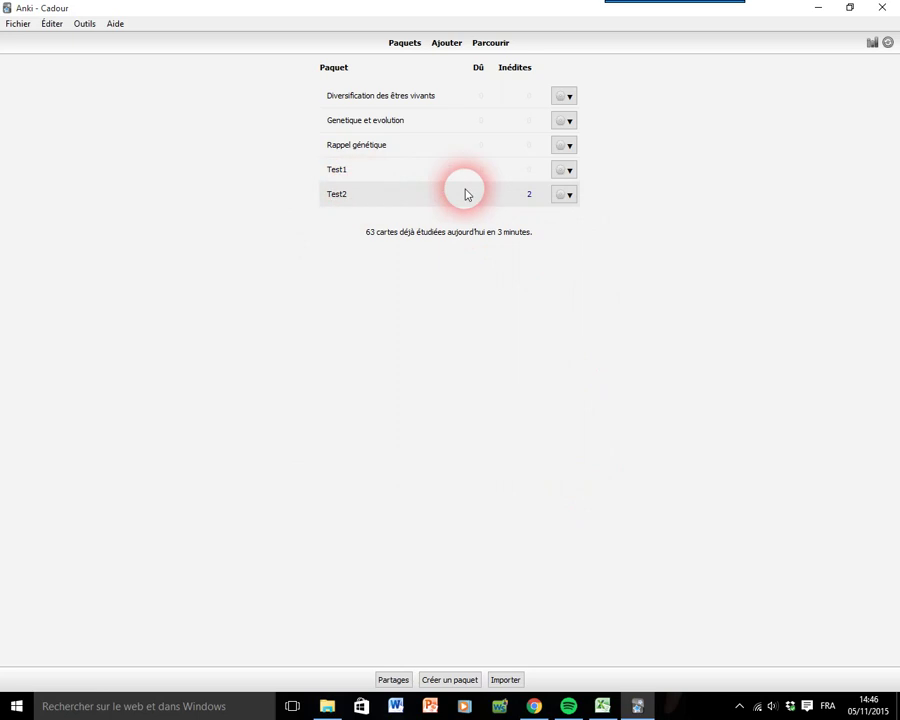
- Study the Test2 deck, revealing the answer of both imported cards and rating each one Facile
left_click(340, 195)
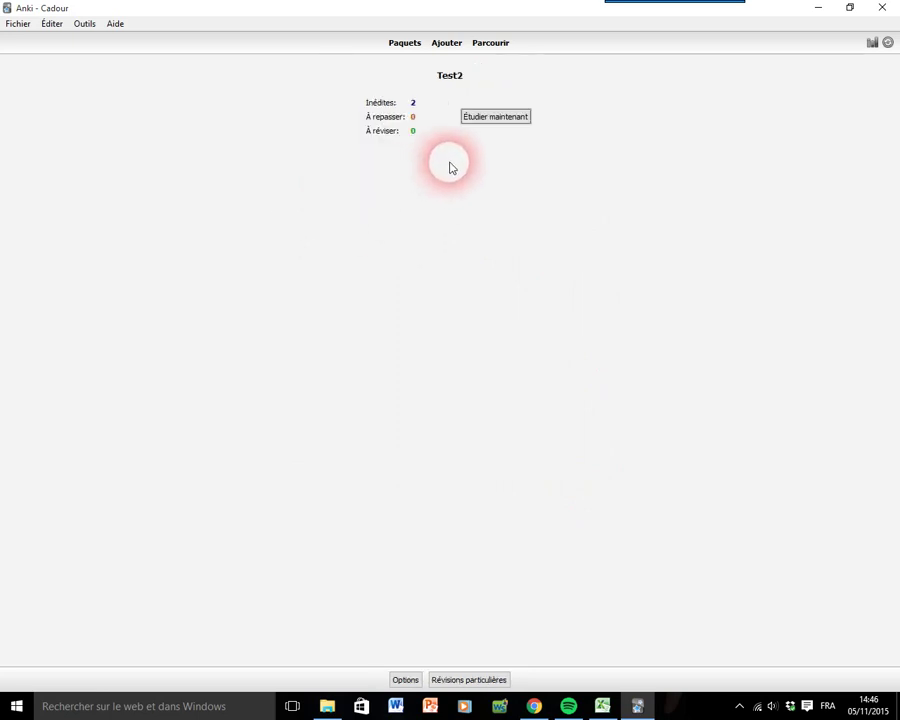
left_click(495, 118)
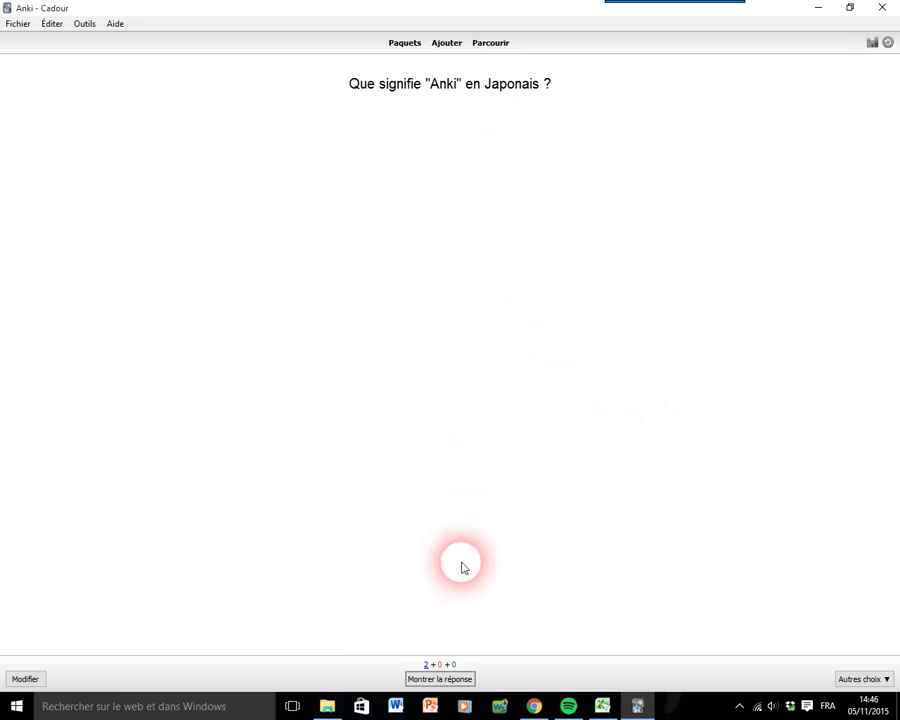
left_click(438, 680)
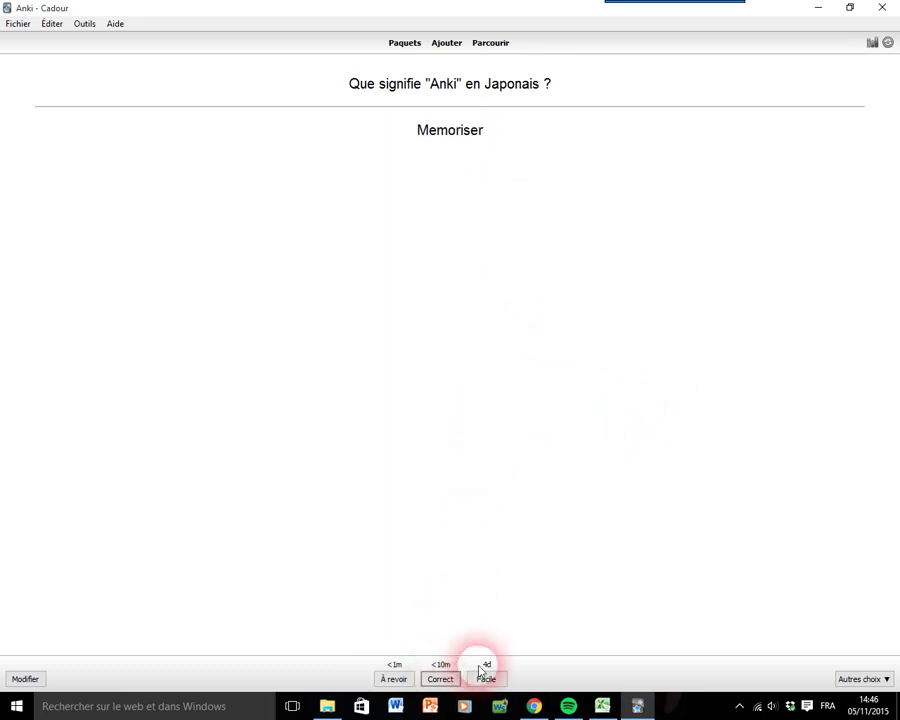
left_click(487, 679)
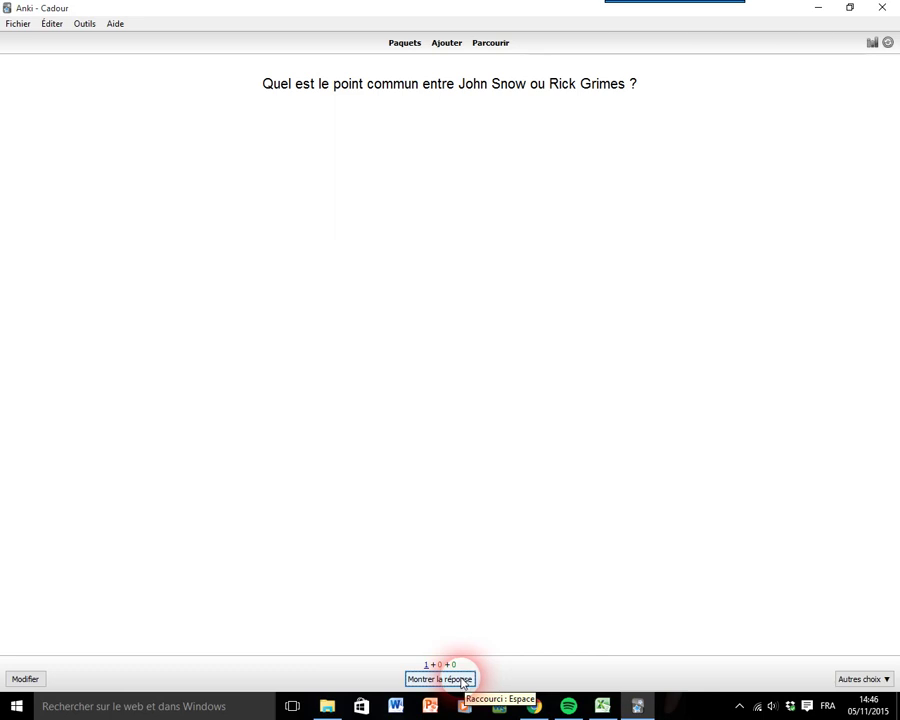
left_click(462, 681)
left_click(485, 679)
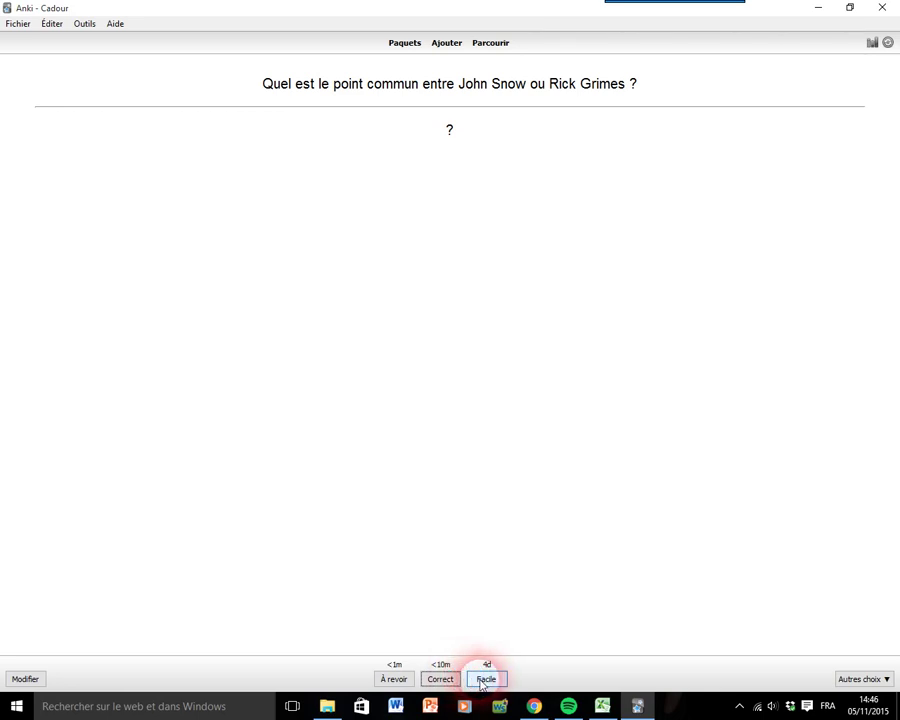
- Cancel the custom study dialog of the Test2 deck and return to the deck list
left_click(487, 680)
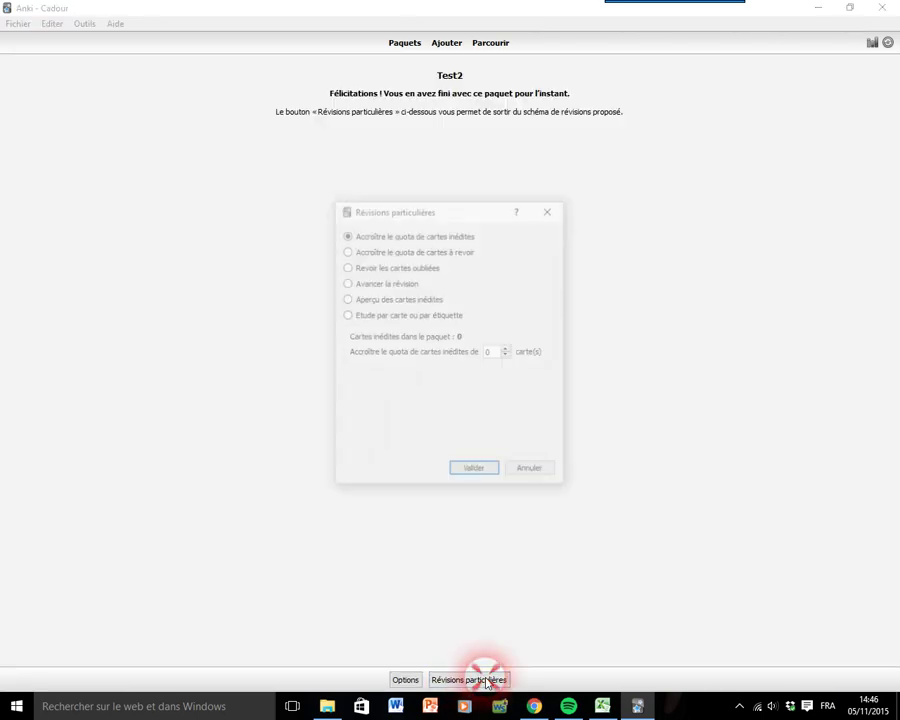
left_click(530, 468)
left_click(406, 680)
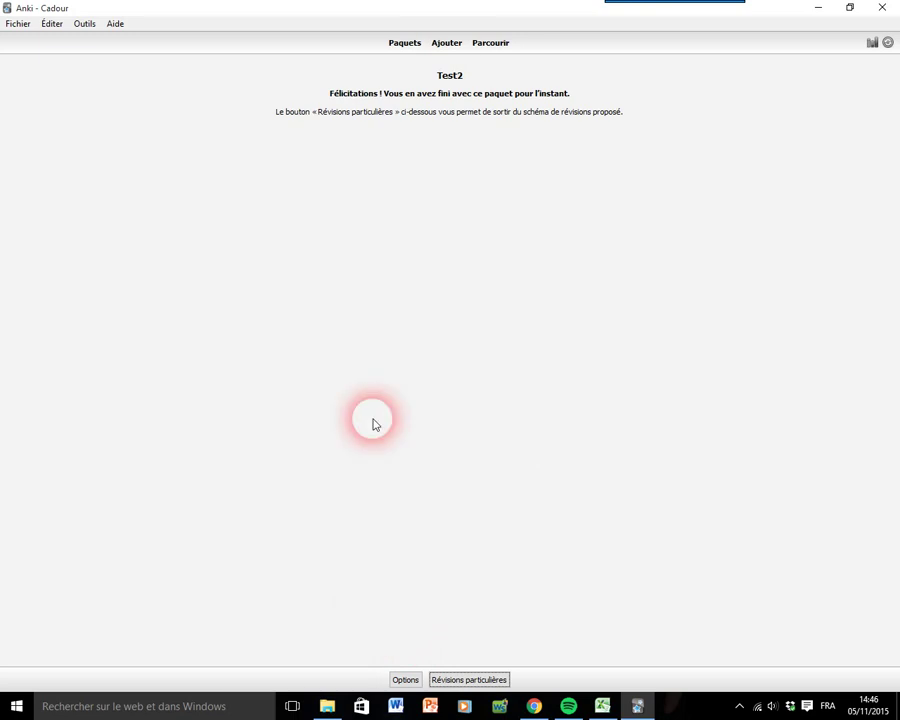
left_click(402, 43)
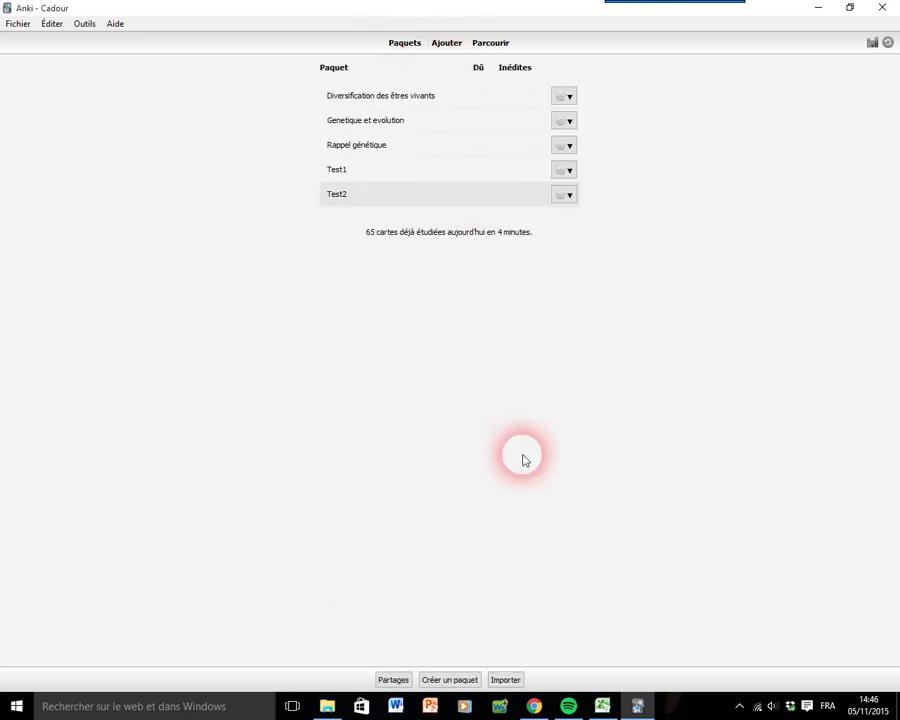